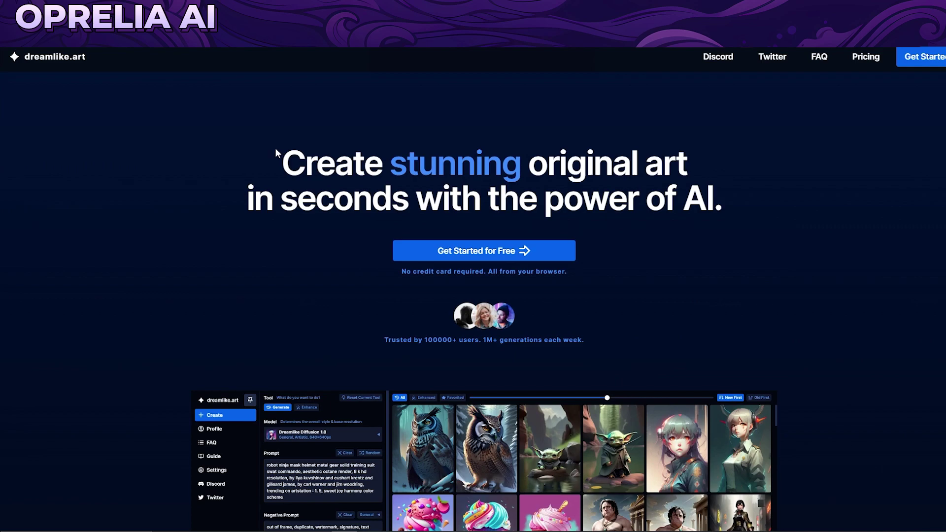
- Examine the landing page's introduction, interface preview, and feature descriptions on speed, ease of use and AI tools
{"action": "scroll", "coordinate": [217, 175], "scroll_direction": "down", "scroll_amount": 1}
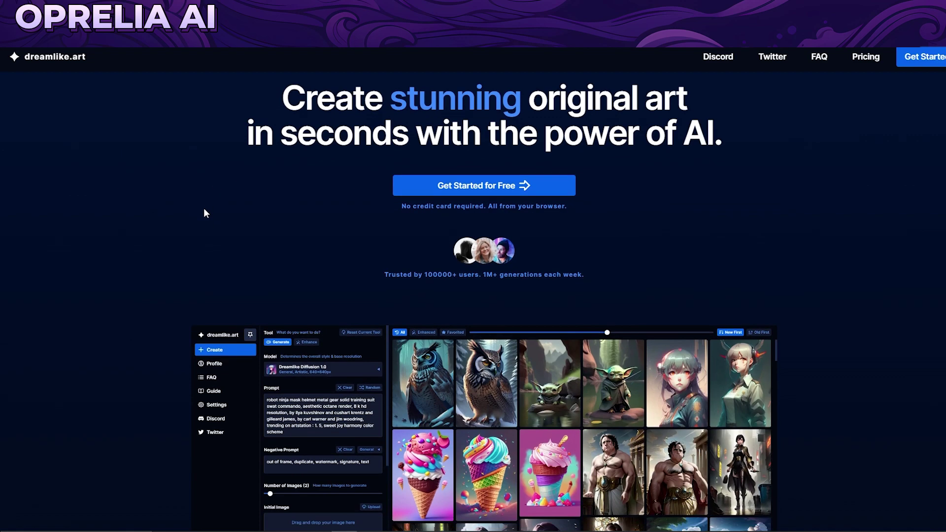
{"action": "scroll", "coordinate": [205, 212], "scroll_direction": "down", "scroll_amount": 1}
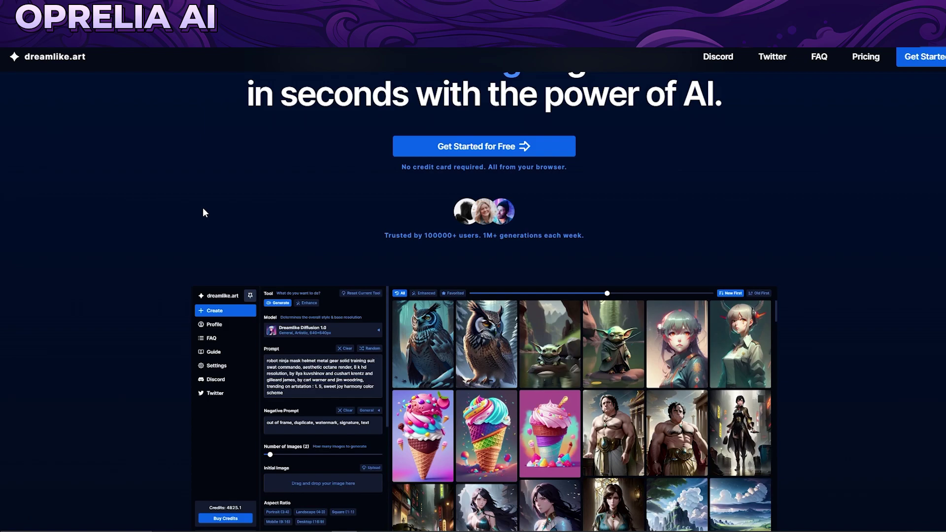
{"action": "scroll", "coordinate": [203, 209], "scroll_direction": "down", "scroll_amount": 3}
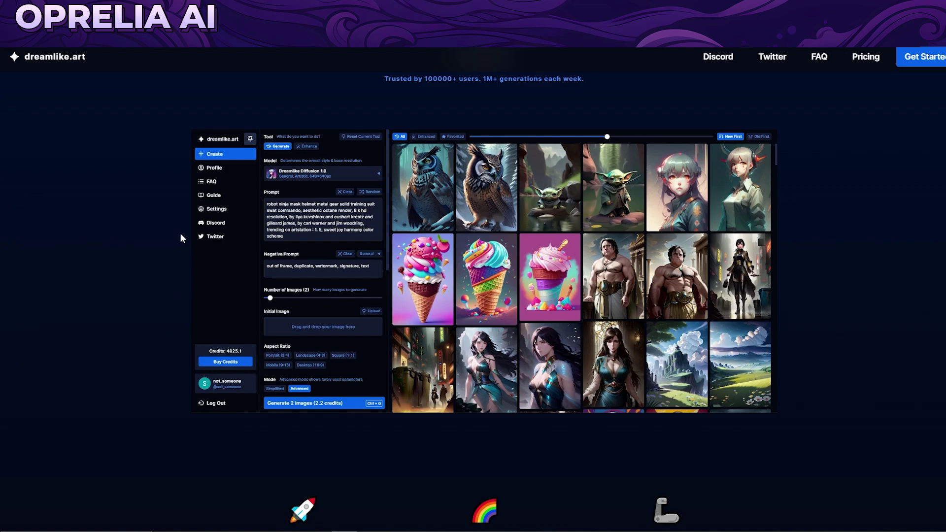
{"action": "scroll", "coordinate": [181, 235], "scroll_direction": "down", "scroll_amount": 2}
{"action": "scroll", "coordinate": [180, 235], "scroll_direction": "down", "scroll_amount": 2}
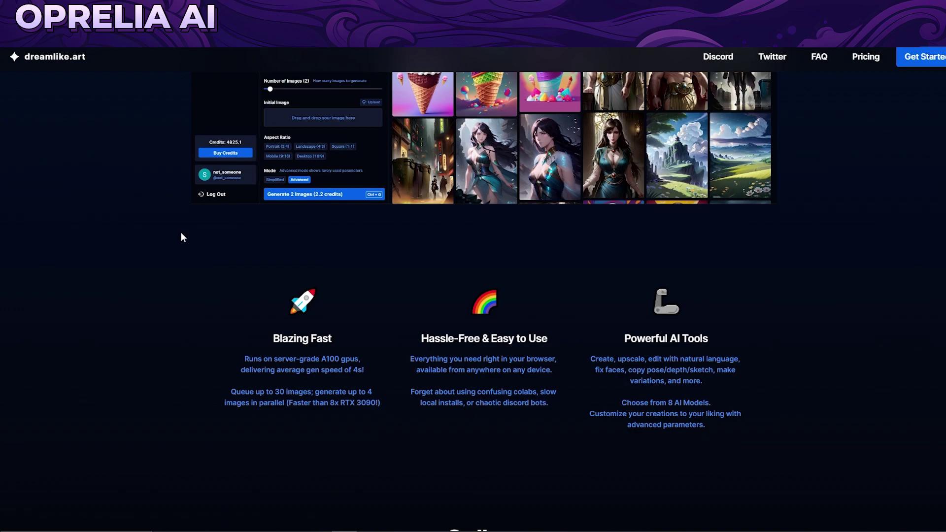
{"action": "left_click_drag", "start_coordinate": [210, 312], "coordinate": [400, 432]}
{"action": "left_click", "coordinate": [400, 432]}
{"action": "scroll", "coordinate": [418, 289], "scroll_direction": "down", "scroll_amount": 1}
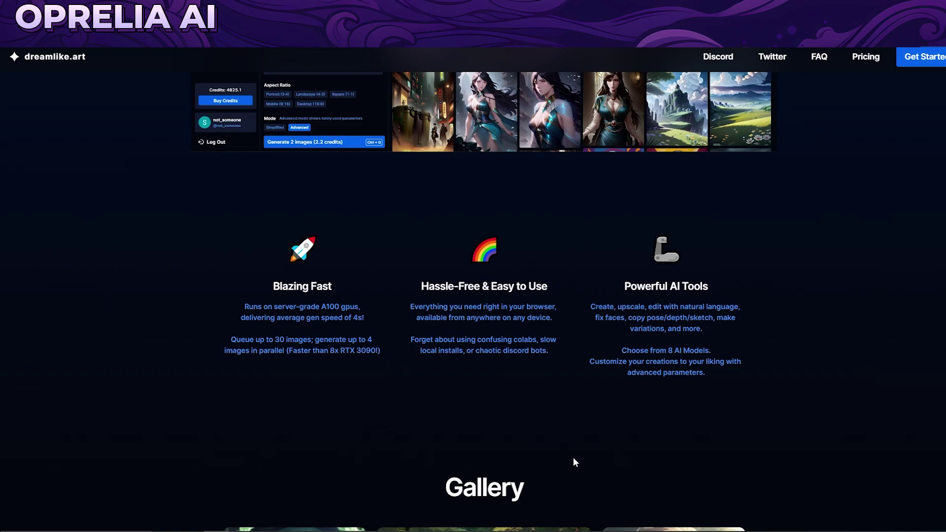
{"action": "left_click_drag", "start_coordinate": [587, 307], "coordinate": [745, 337]}
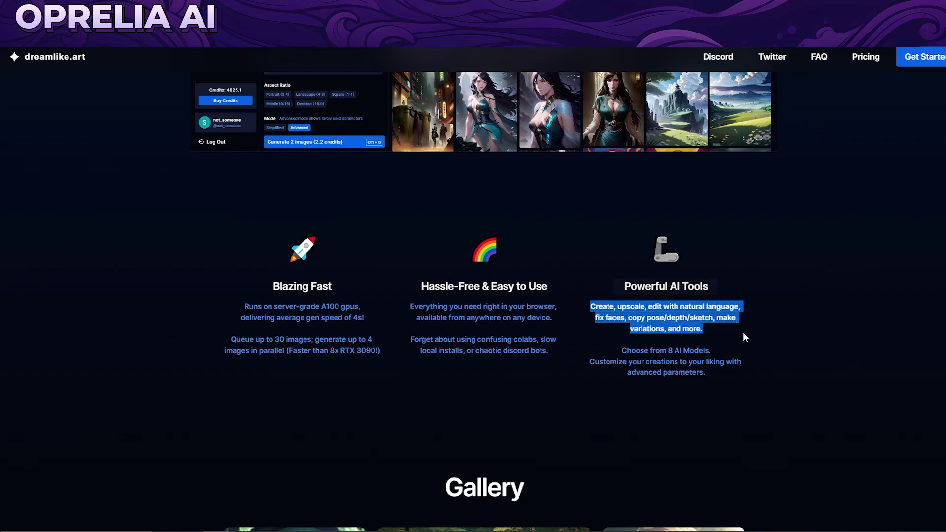
{"action": "left_click", "coordinate": [691, 342]}
- Browse the sample artwork in the landing page's Gallery section
{"action": "scroll", "coordinate": [453, 329], "scroll_direction": "down", "scroll_amount": 6}
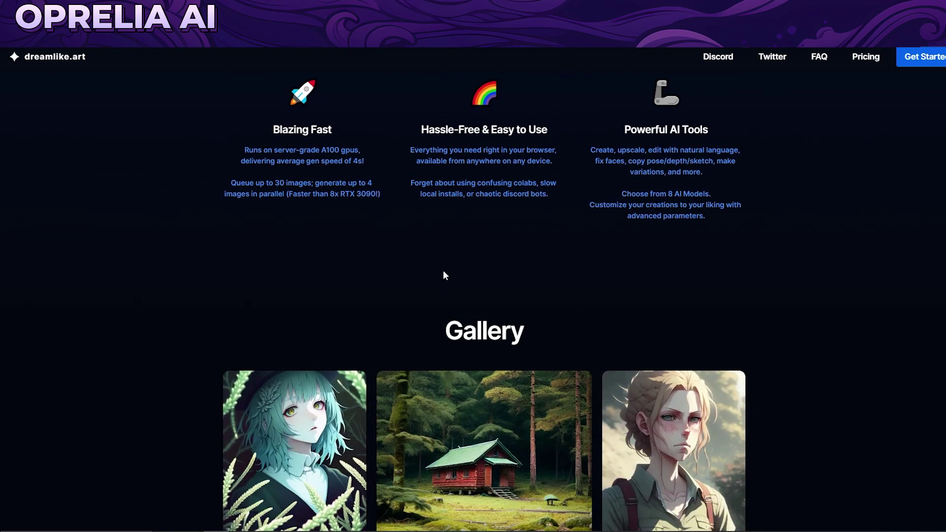
{"action": "scroll", "coordinate": [397, 211], "scroll_direction": "down", "scroll_amount": 3}
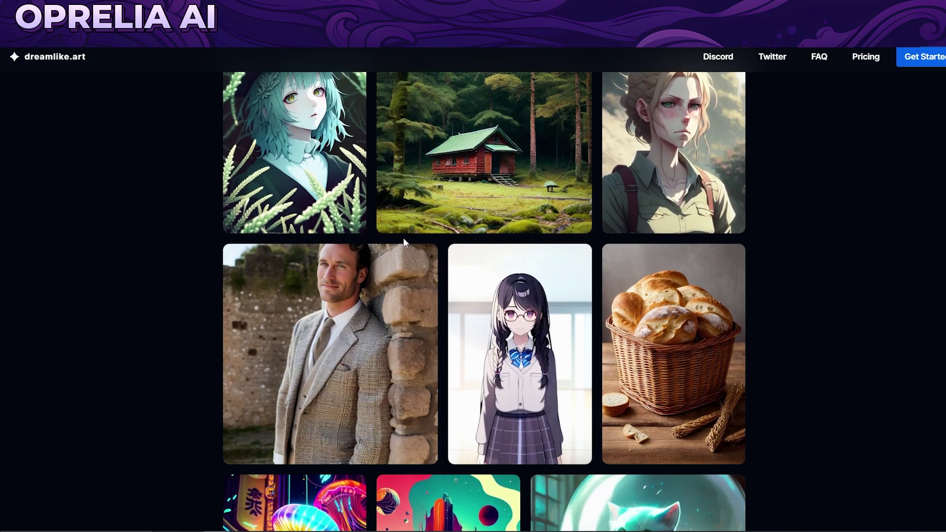
{"action": "scroll", "coordinate": [403, 238], "scroll_direction": "down", "scroll_amount": 3}
{"action": "scroll", "coordinate": [412, 232], "scroll_direction": "down", "scroll_amount": 8}
{"action": "scroll", "coordinate": [411, 207], "scroll_direction": "up", "scroll_amount": 1}
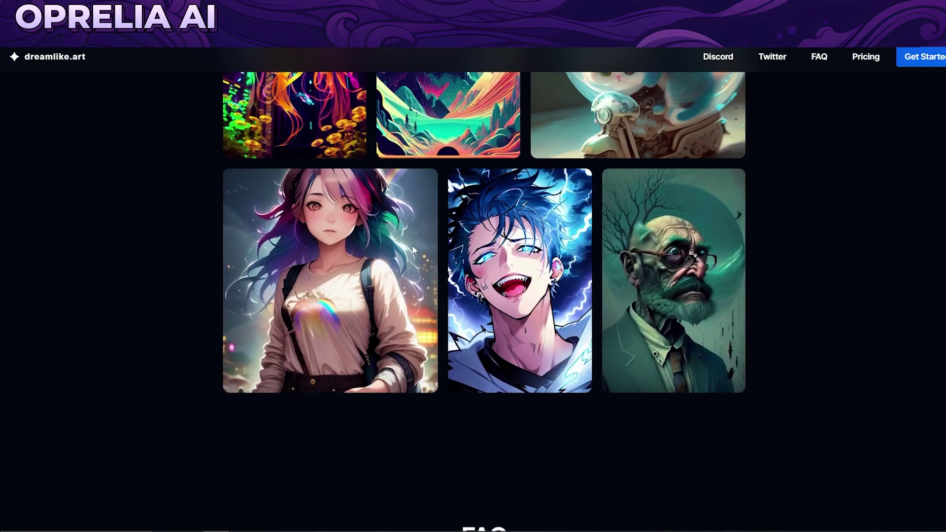
- Read the FAQ answers about free use and the API, and expand the affiliate program question
{"action": "scroll", "coordinate": [414, 247], "scroll_direction": "down", "scroll_amount": 3}
{"action": "scroll", "coordinate": [416, 252], "scroll_direction": "down", "scroll_amount": 3}
{"action": "scroll", "coordinate": [412, 258], "scroll_direction": "down", "scroll_amount": 2}
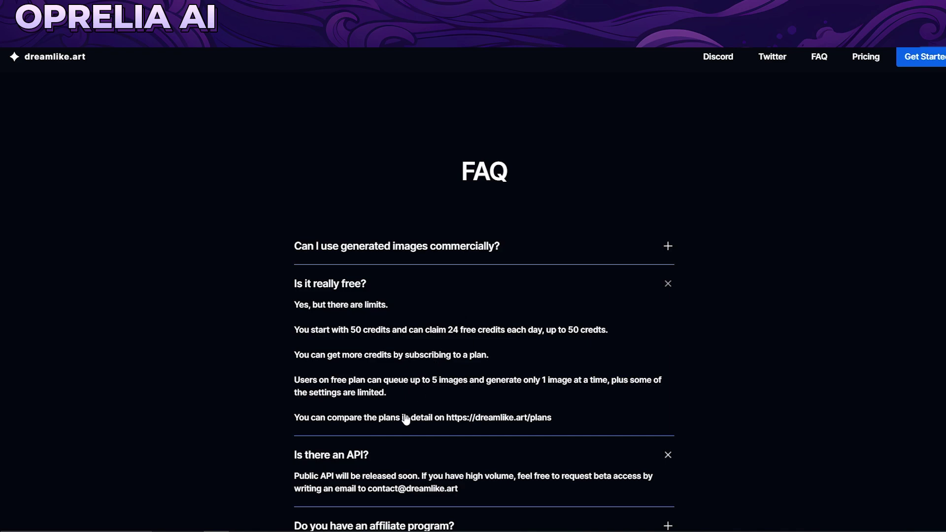
{"action": "scroll", "coordinate": [454, 349], "scroll_direction": "down", "scroll_amount": 3}
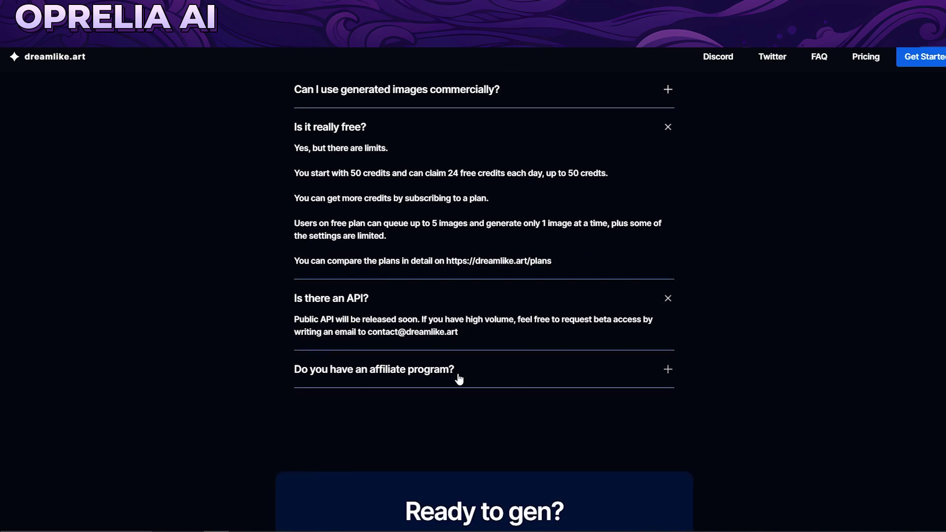
{"action": "left_click", "coordinate": [513, 381]}
{"action": "left_click", "coordinate": [515, 379]}
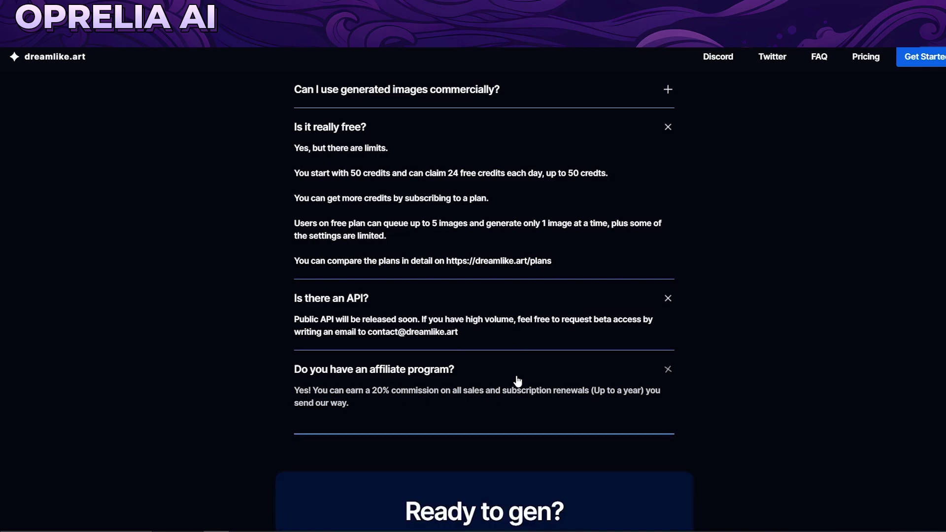
{"action": "scroll", "coordinate": [422, 354], "scroll_direction": "down", "scroll_amount": 6}
{"action": "scroll", "coordinate": [583, 168], "scroll_direction": "up", "scroll_amount": 6}
{"action": "scroll", "coordinate": [583, 167], "scroll_direction": "up", "scroll_amount": 10}
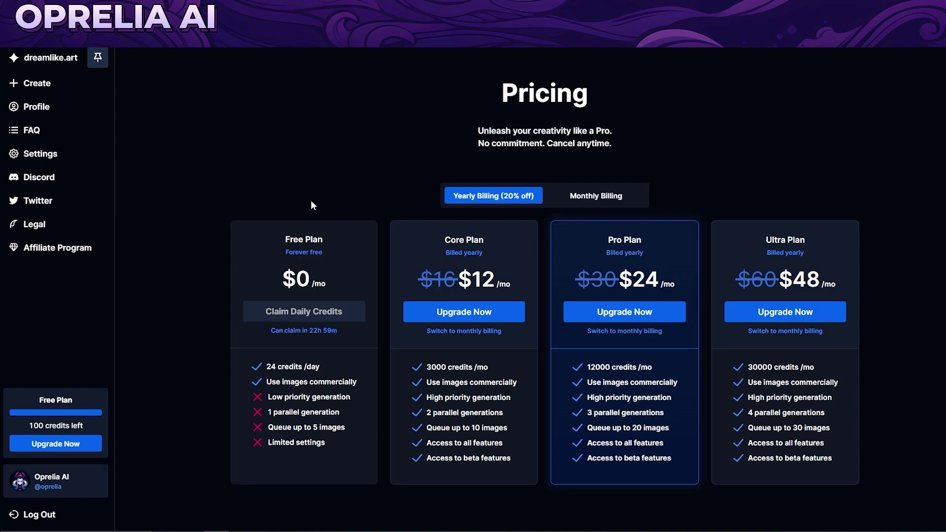
- Examine the Free Plan's daily credits and commercial use terms on the Pricing page
{"action": "left_click_drag", "start_coordinate": [270, 366], "coordinate": [323, 370]}
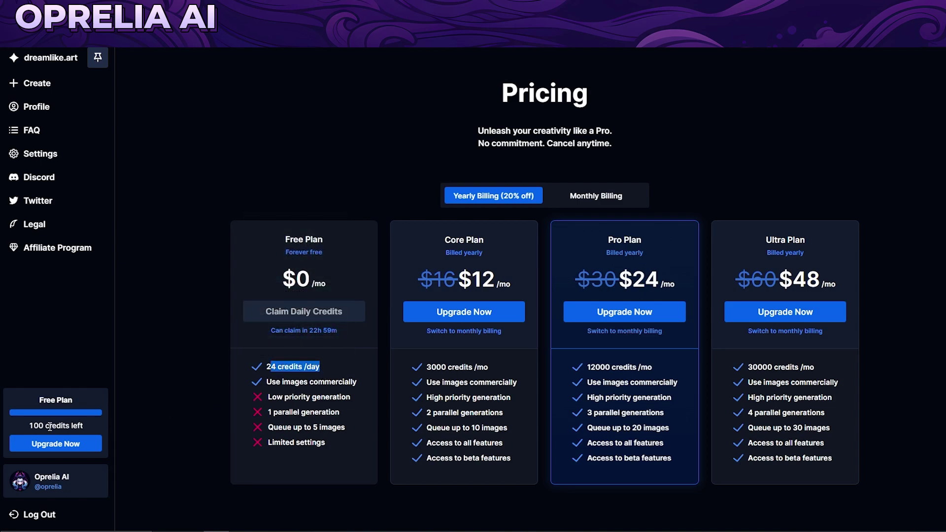
{"action": "left_click", "coordinate": [286, 395]}
{"action": "left_click_drag", "start_coordinate": [266, 381], "coordinate": [361, 388]}
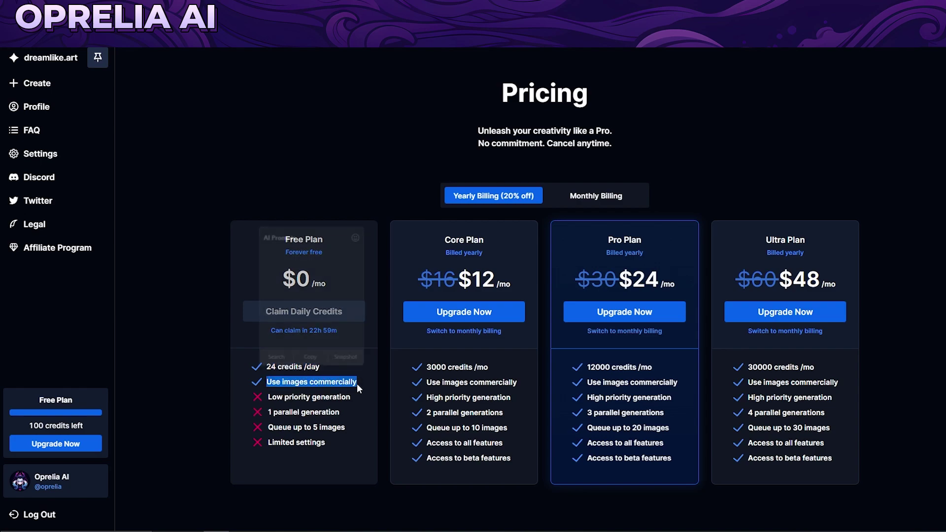
{"action": "left_click", "coordinate": [284, 393]}
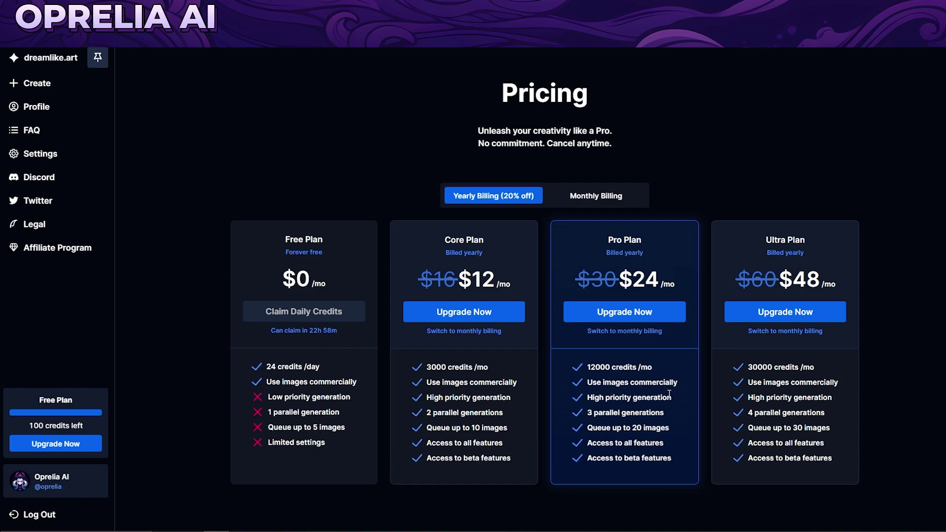
- Compare monthly and yearly billing for the plans, returning to Yearly Billing
{"action": "left_click", "coordinate": [593, 196]}
{"action": "left_click", "coordinate": [527, 200]}
{"action": "left_click", "coordinate": [611, 199]}
{"action": "left_click", "coordinate": [539, 203]}
- Examine the Pro Plan's generation priority and the Ultra Plan's parallel generations
{"action": "left_click_drag", "start_coordinate": [593, 399], "coordinate": [681, 405]}
{"action": "left_click", "coordinate": [671, 426]}
{"action": "left_click_drag", "start_coordinate": [750, 413], "coordinate": [826, 416]}
- Open the profile page and set the creations gallery's slider to about 40 percent of its range
{"action": "left_click", "coordinate": [88, 113]}
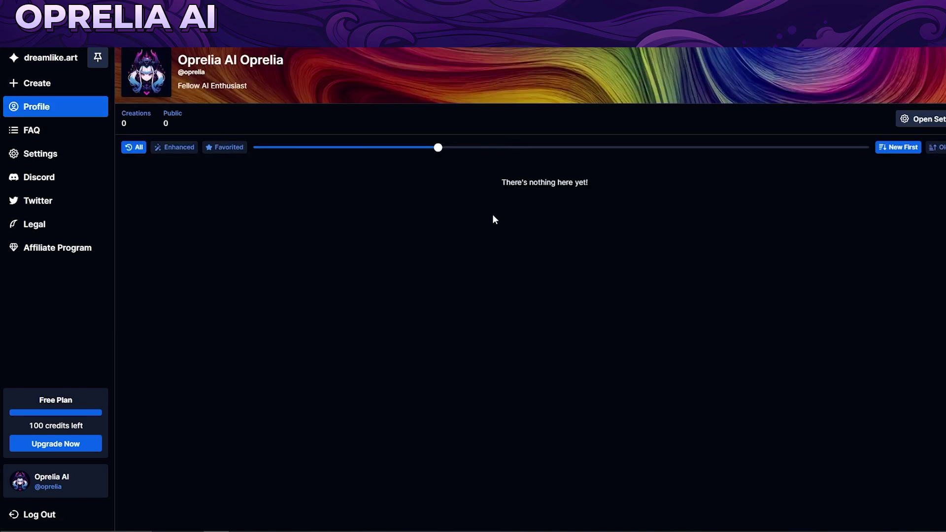
{"action": "left_click", "coordinate": [569, 147]}
{"action": "left_click_drag", "start_coordinate": [573, 160], "coordinate": [496, 156]}
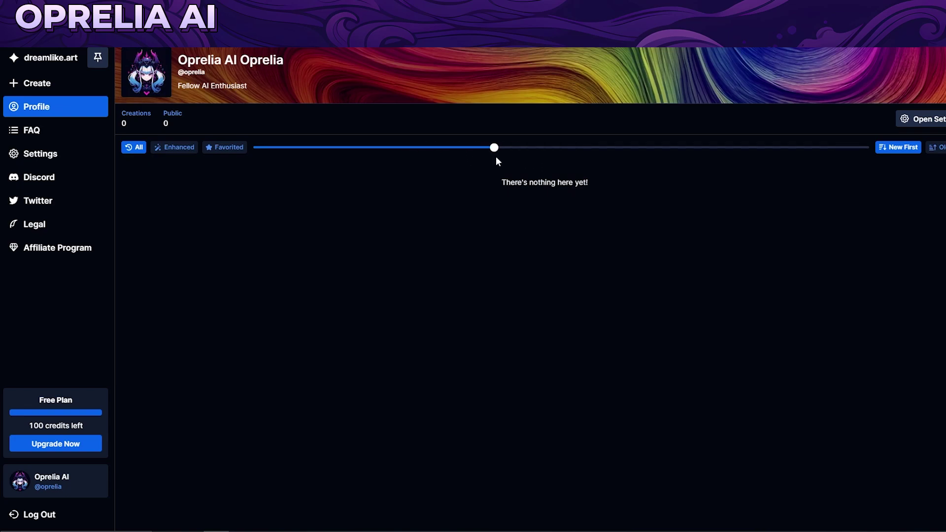
- Open the account settings and view the available image download formats without changing the selection
{"action": "left_click", "coordinate": [92, 156]}
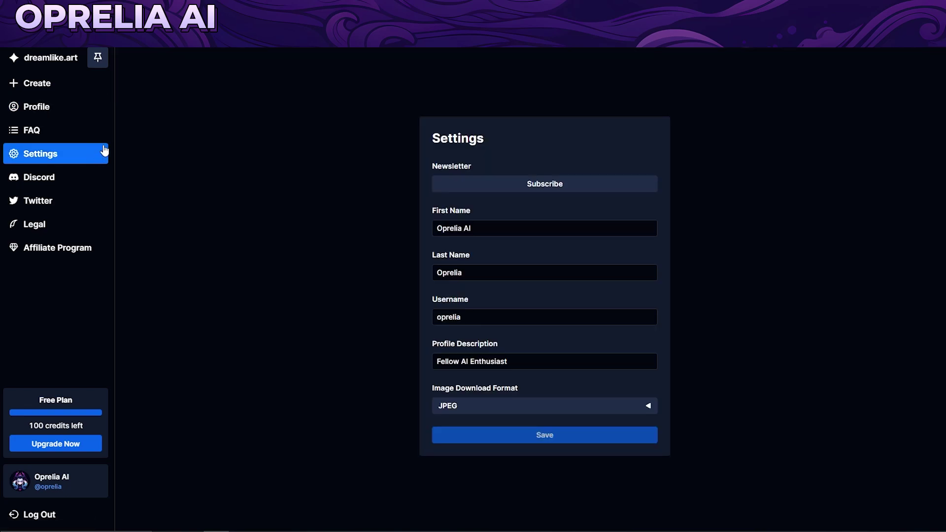
{"action": "left_click", "coordinate": [542, 406]}
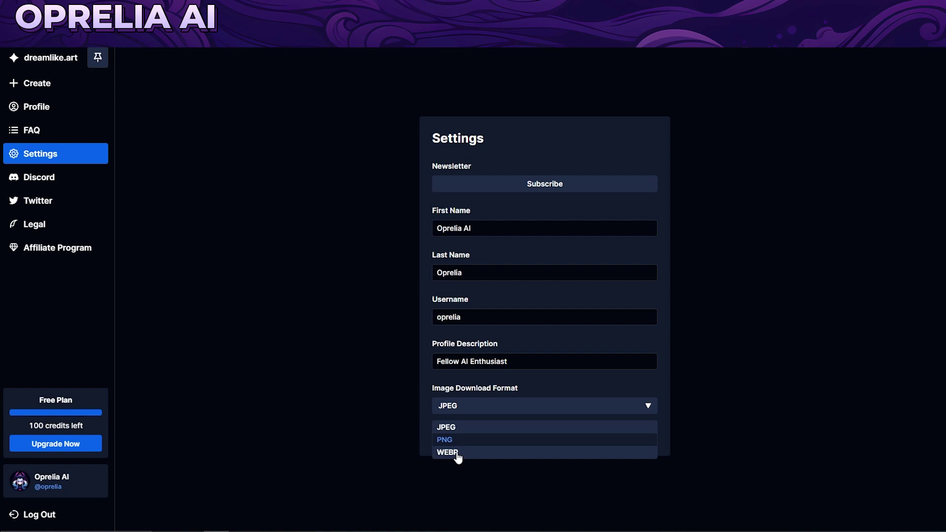
{"action": "left_click", "coordinate": [409, 410]}
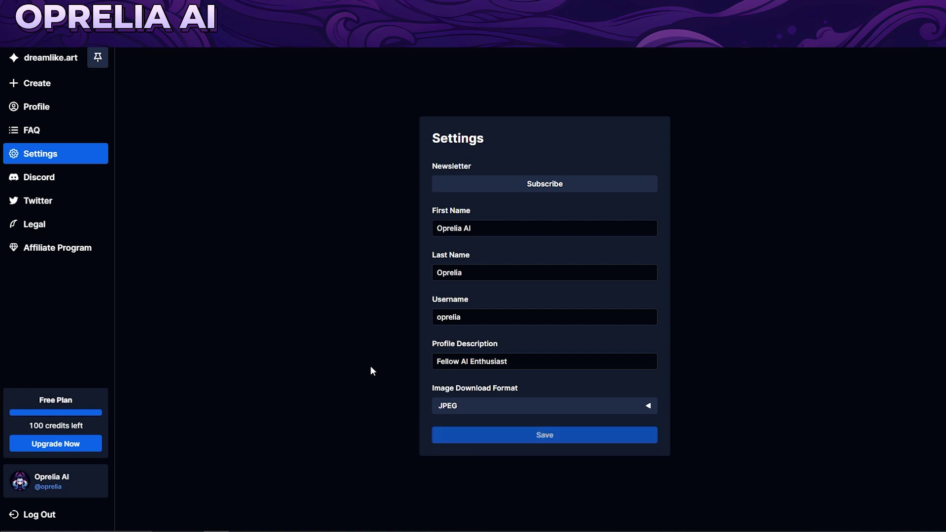
- Open the image creation page and show the list of available models
{"action": "left_click", "coordinate": [58, 86]}
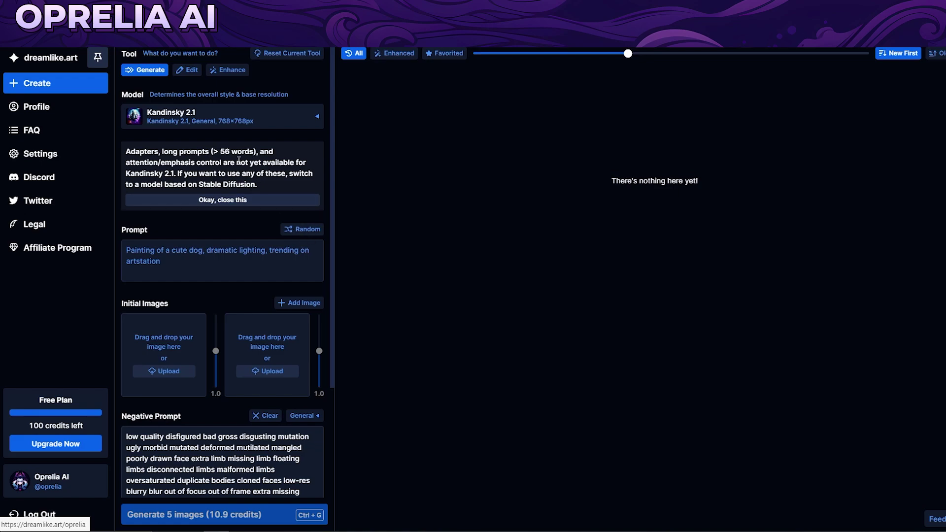
{"action": "left_click", "coordinate": [241, 114]}
{"action": "left_click", "coordinate": [266, 119]}
{"action": "left_click", "coordinate": [266, 119]}
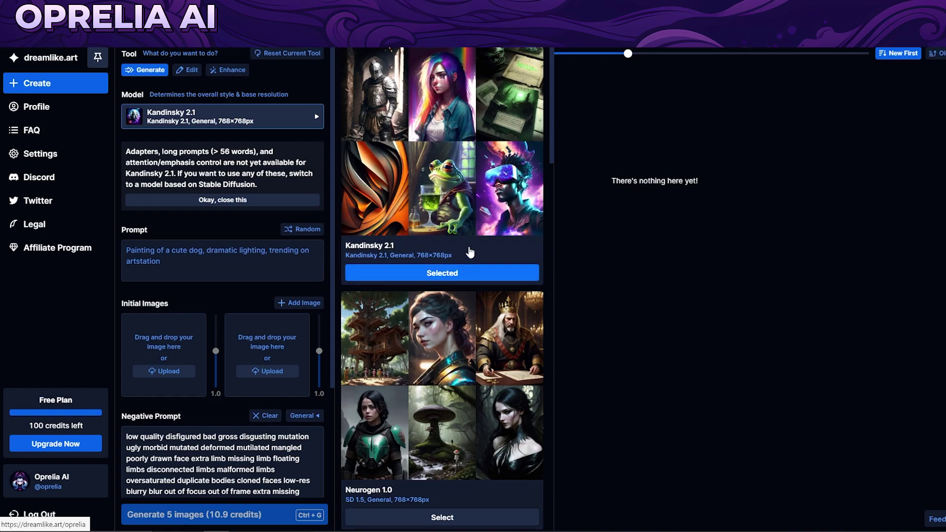
- Examine the styles, base resolutions and sample images of the available models, and close the list with Kandinsky 2.1 selected
{"action": "scroll", "coordinate": [465, 195], "scroll_direction": "down", "scroll_amount": 7}
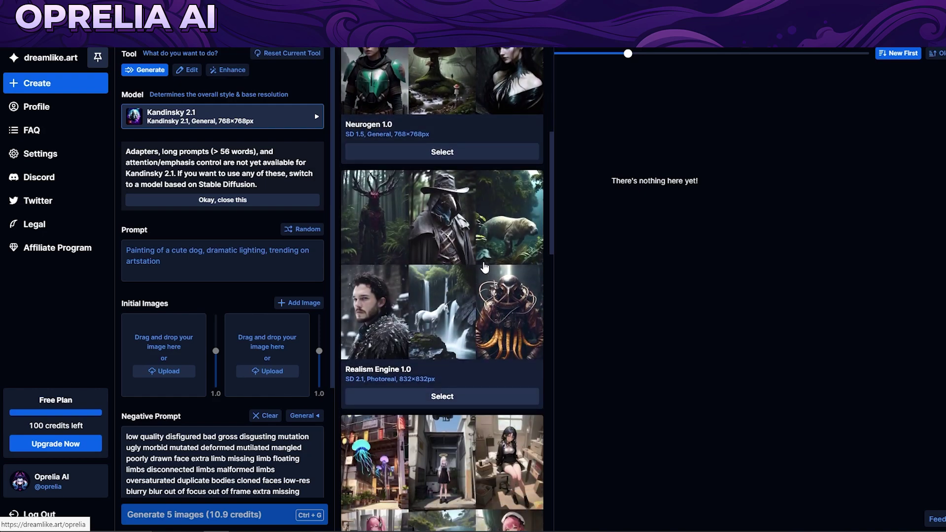
{"action": "scroll", "coordinate": [485, 267], "scroll_direction": "down", "scroll_amount": 2}
{"action": "scroll", "coordinate": [485, 266], "scroll_direction": "down", "scroll_amount": 2}
{"action": "scroll", "coordinate": [484, 255], "scroll_direction": "down", "scroll_amount": 1}
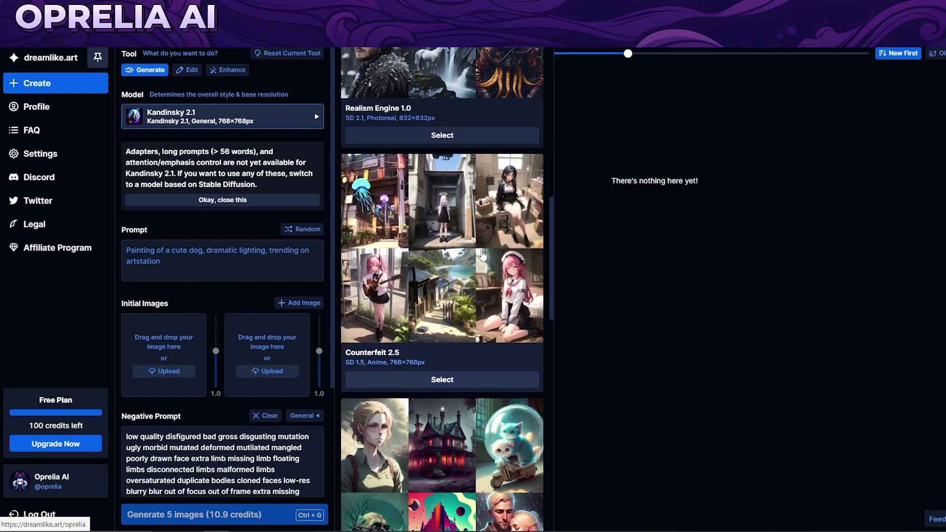
{"action": "scroll", "coordinate": [481, 256], "scroll_direction": "down", "scroll_amount": 1}
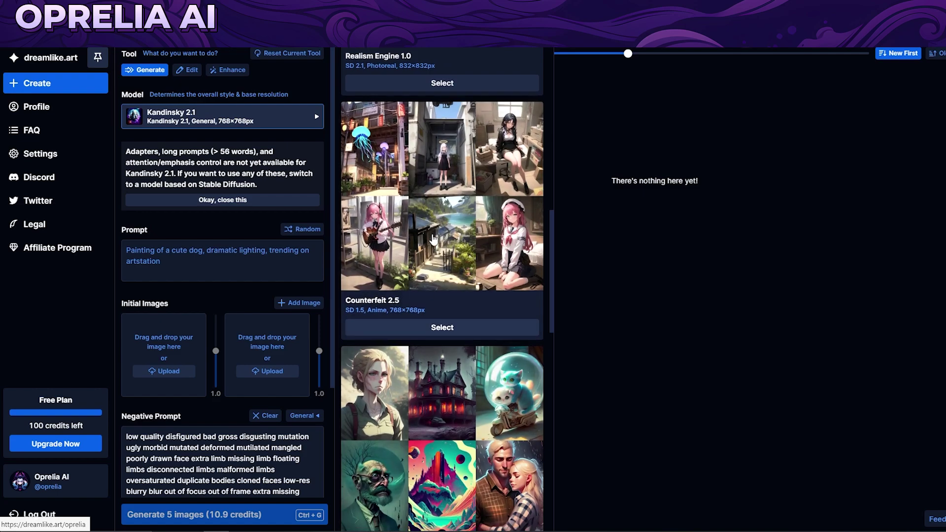
{"action": "scroll", "coordinate": [441, 242], "scroll_direction": "down", "scroll_amount": 3}
{"action": "scroll", "coordinate": [448, 246], "scroll_direction": "down", "scroll_amount": 4}
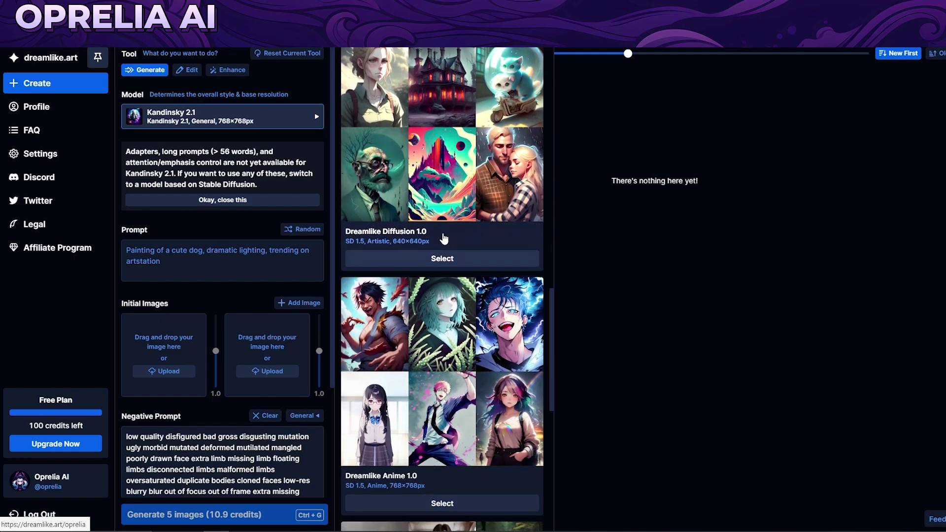
{"action": "scroll", "coordinate": [453, 256], "scroll_direction": "down", "scroll_amount": 1}
{"action": "scroll", "coordinate": [453, 258], "scroll_direction": "down", "scroll_amount": 3}
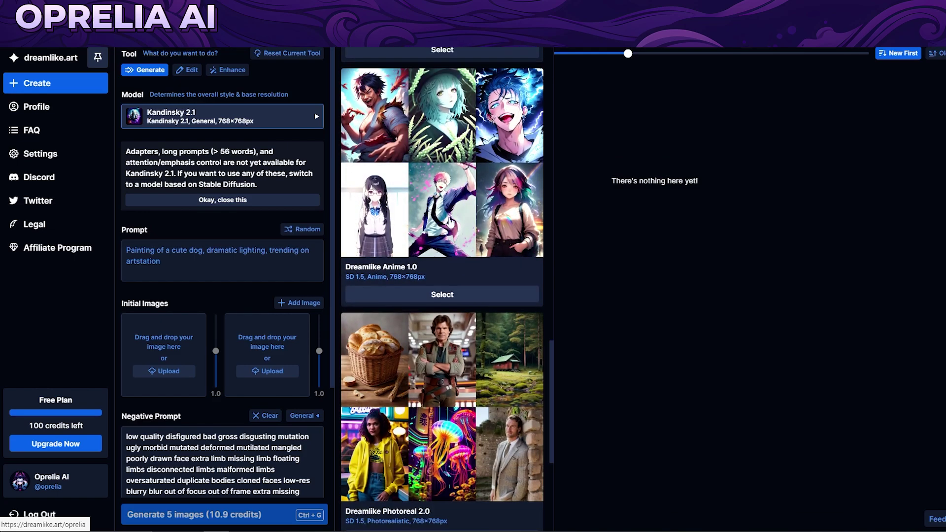
{"action": "scroll", "coordinate": [461, 226], "scroll_direction": "down", "scroll_amount": 3}
{"action": "scroll", "coordinate": [461, 226], "scroll_direction": "down", "scroll_amount": 3}
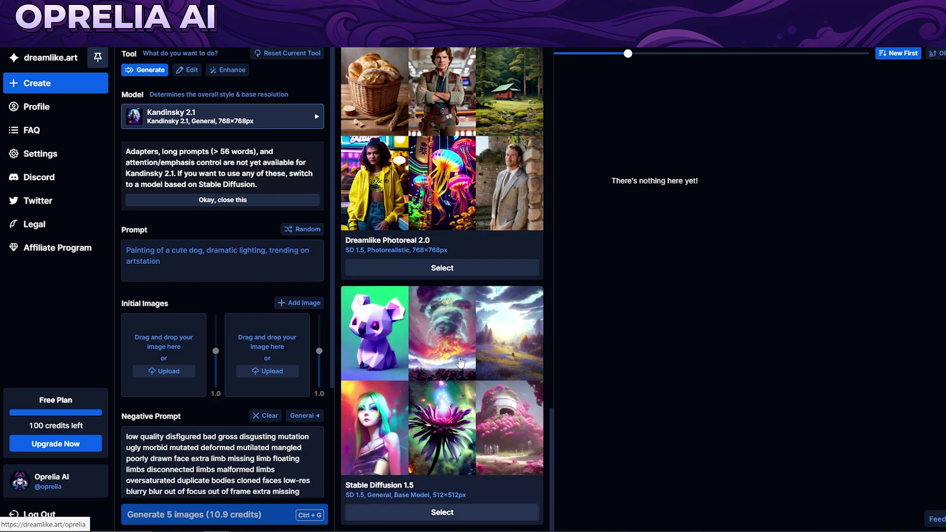
{"action": "scroll", "coordinate": [492, 428], "scroll_direction": "up", "scroll_amount": 6}
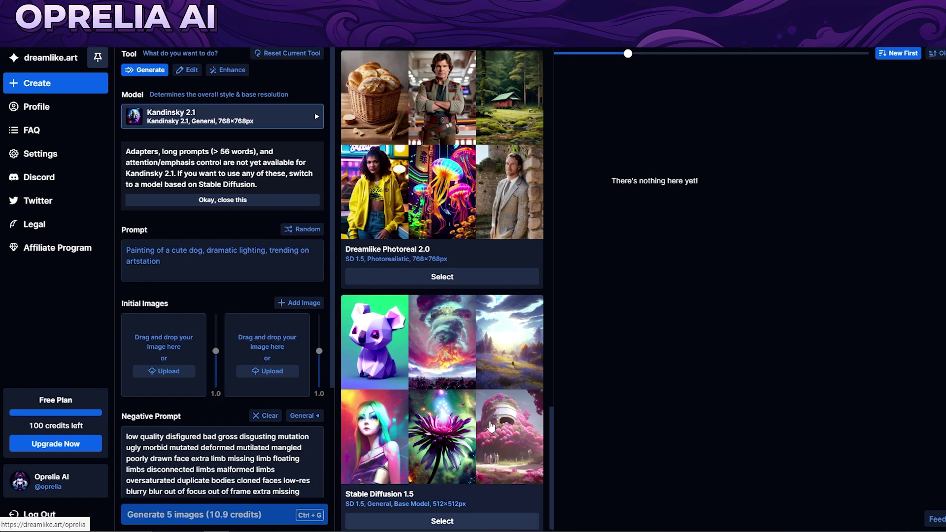
{"action": "scroll", "coordinate": [491, 423], "scroll_direction": "up", "scroll_amount": 15}
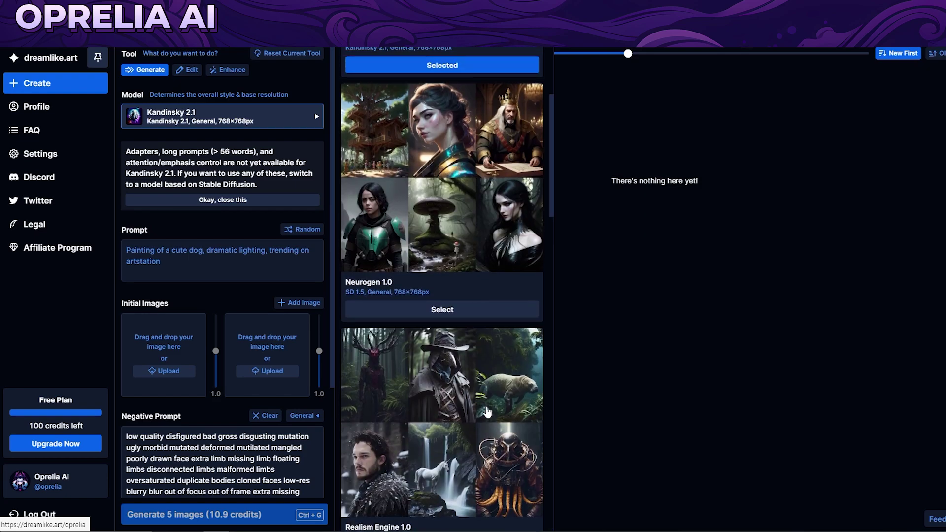
{"action": "left_click", "coordinate": [431, 284]}
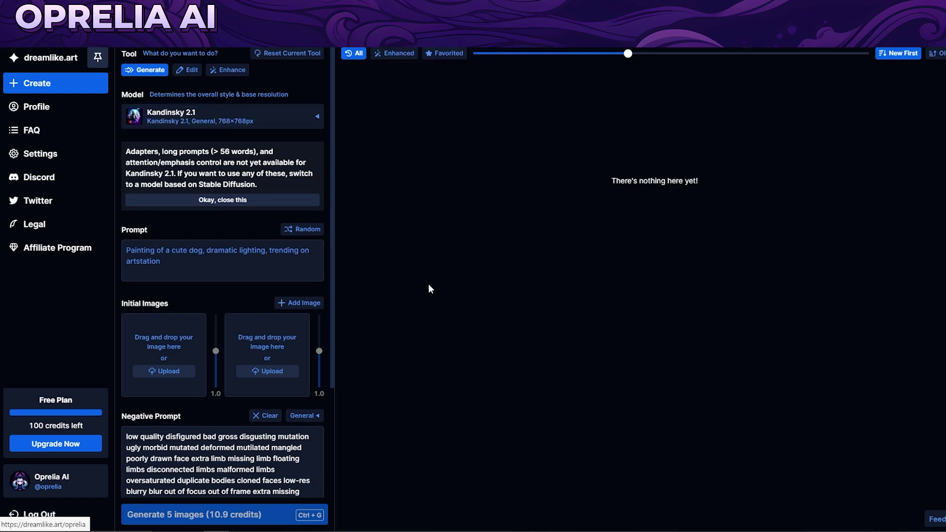
- Dismiss the notice about Kandinsky 2.1 limitations and examine the prompt field and default negative prompt
{"action": "left_click", "coordinate": [218, 199]}
{"action": "left_click", "coordinate": [180, 171]}
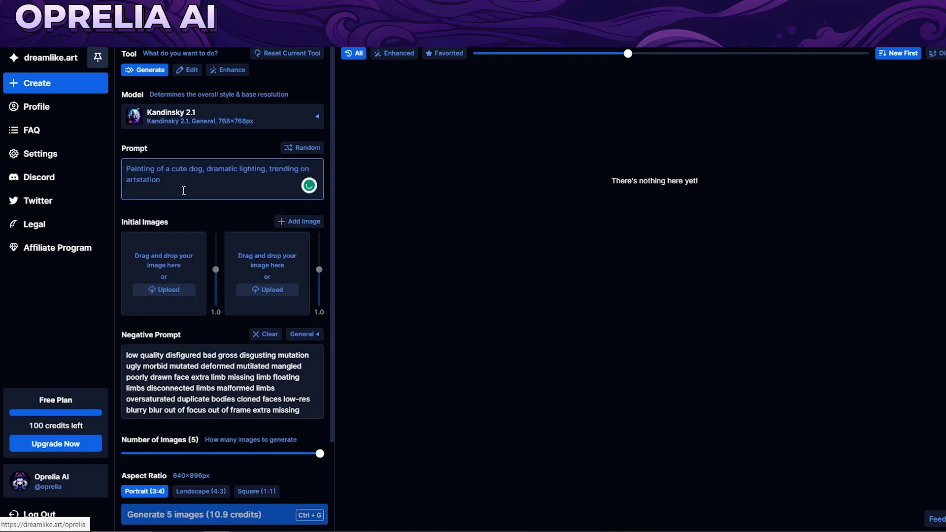
{"action": "mouse_move", "coordinate": [198, 355]}
{"action": "left_mouse_down"}
{"action": "mouse_move", "coordinate": [260, 432]}
{"action": "mouse_move", "coordinate": [283, 407]}
{"action": "mouse_move", "coordinate": [301, 411]}
{"action": "mouse_move", "coordinate": [148, 378]}
{"action": "mouse_move", "coordinate": [132, 358]}
{"action": "mouse_move", "coordinate": [237, 367]}
{"action": "mouse_move", "coordinate": [288, 390]}
{"action": "mouse_move", "coordinate": [304, 416]}
{"action": "mouse_move", "coordinate": [212, 366]}
{"action": "mouse_move", "coordinate": [201, 388]}
{"action": "mouse_move", "coordinate": [212, 398]}
{"action": "left_mouse_up"}
{"action": "left_click", "coordinate": [212, 399]}
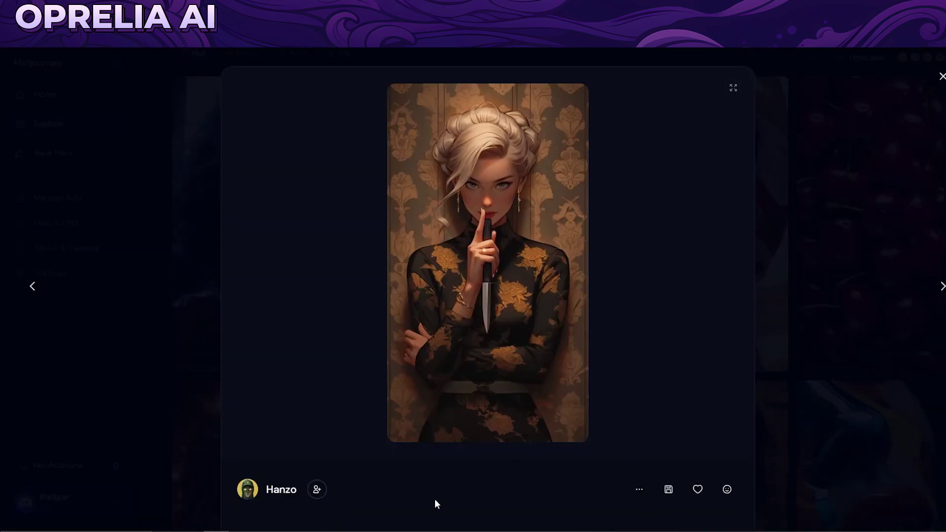
- Switch to Midjourney and copy the prompt of the image showing a blonde woman holding a knife
{"action": "scroll", "coordinate": [434, 498], "scroll_direction": "down", "scroll_amount": 4}
{"action": "left_click_drag", "start_coordinate": [474, 364], "coordinate": [255, 327]}
{"action": "key", "text": "ctrl+c"}
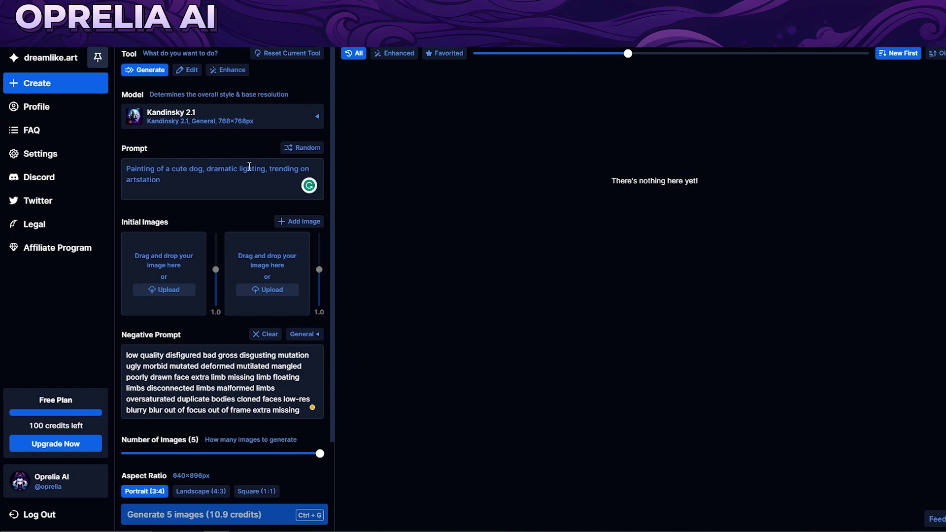
- Paste the copied dark fantasy sketch prompt, keep the number of images at 5, and set the aspect ratio to Mobile (9:16)
{"action": "left_click", "coordinate": [249, 166]}
{"action": "key", "text": "ctrl+v"}
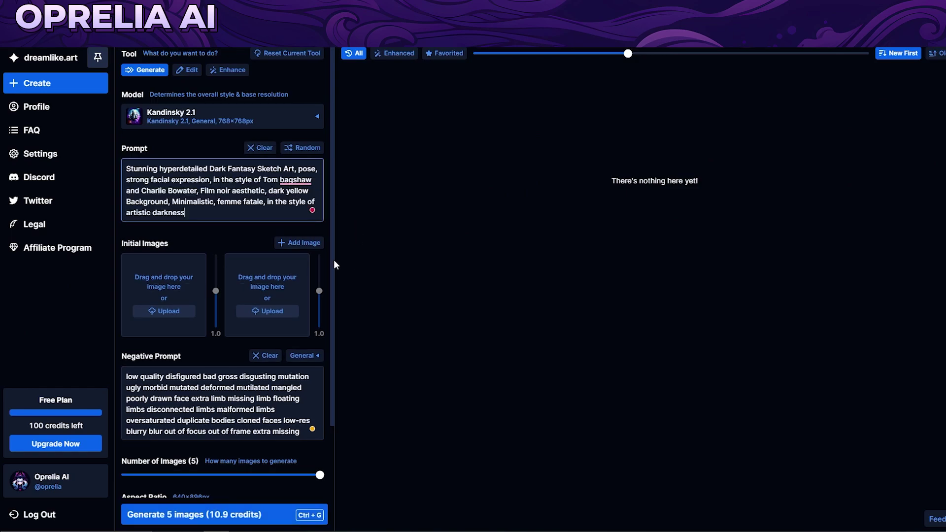
{"action": "scroll", "coordinate": [306, 288], "scroll_direction": "down", "scroll_amount": 2}
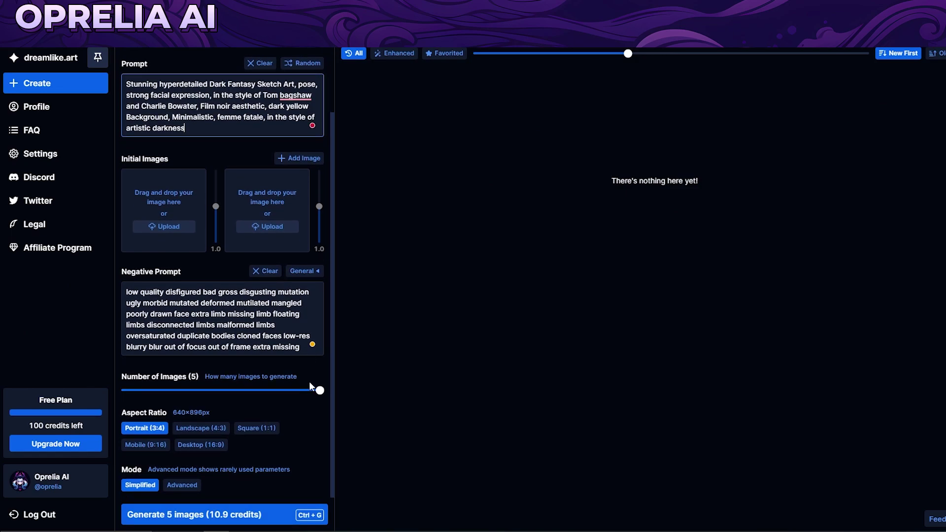
{"action": "left_click_drag", "start_coordinate": [318, 390], "coordinate": [347, 370]}
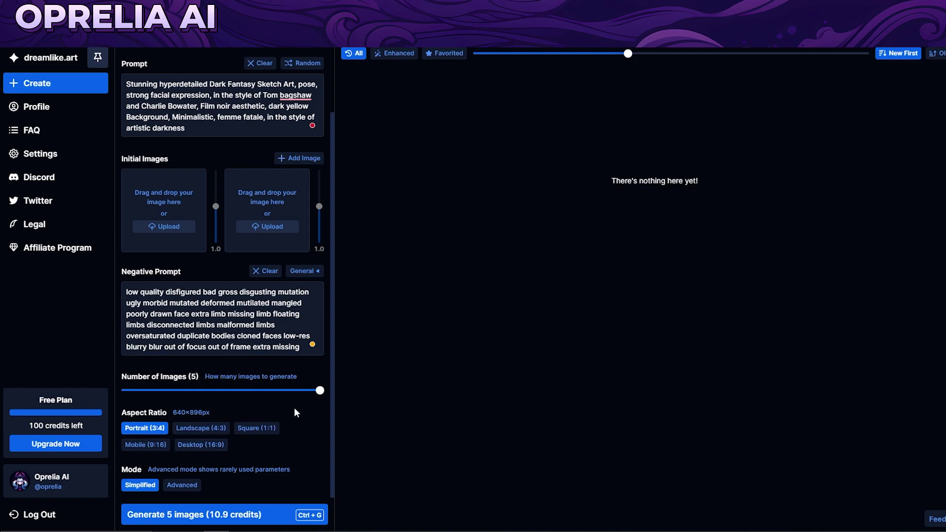
{"action": "left_click", "coordinate": [158, 447]}
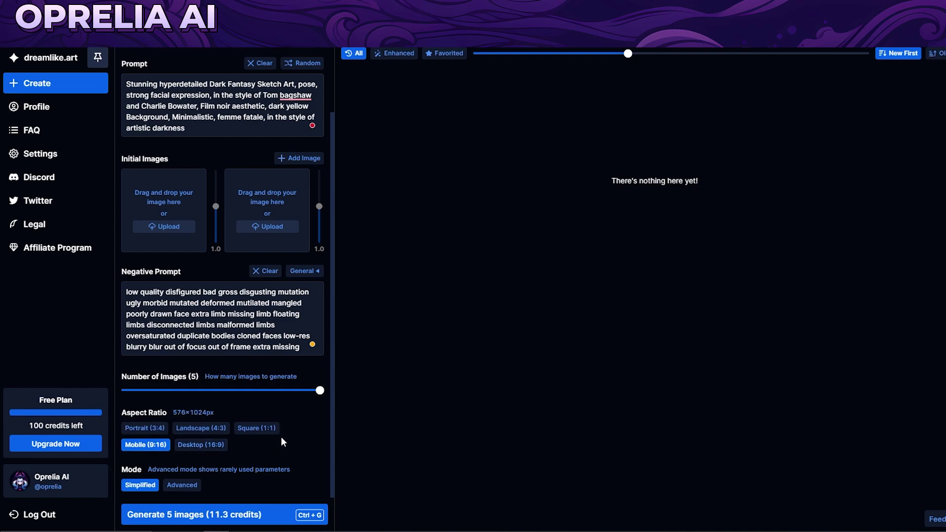
- Switch to Advanced mode and examine the size, guidance, seed, steps and smoothness parameters
{"action": "left_click", "coordinate": [197, 484]}
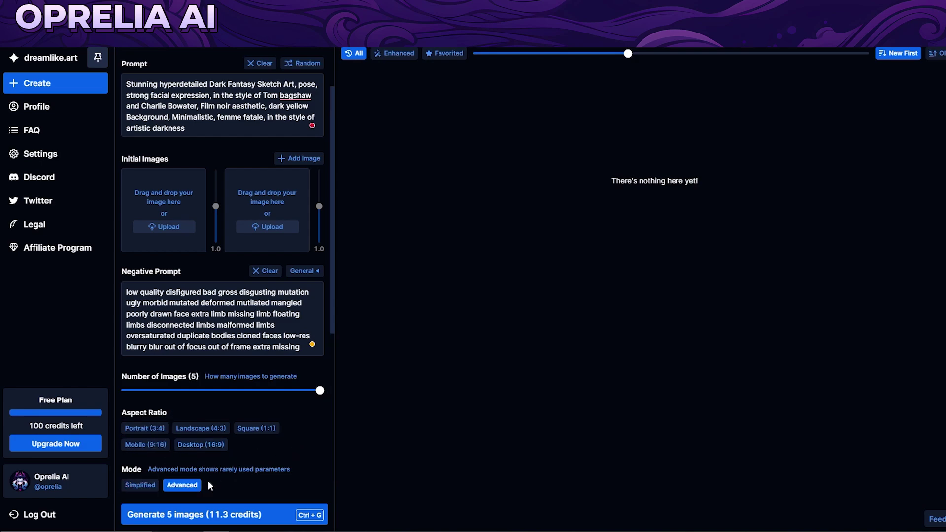
{"action": "scroll", "coordinate": [271, 441], "scroll_direction": "down", "scroll_amount": 4}
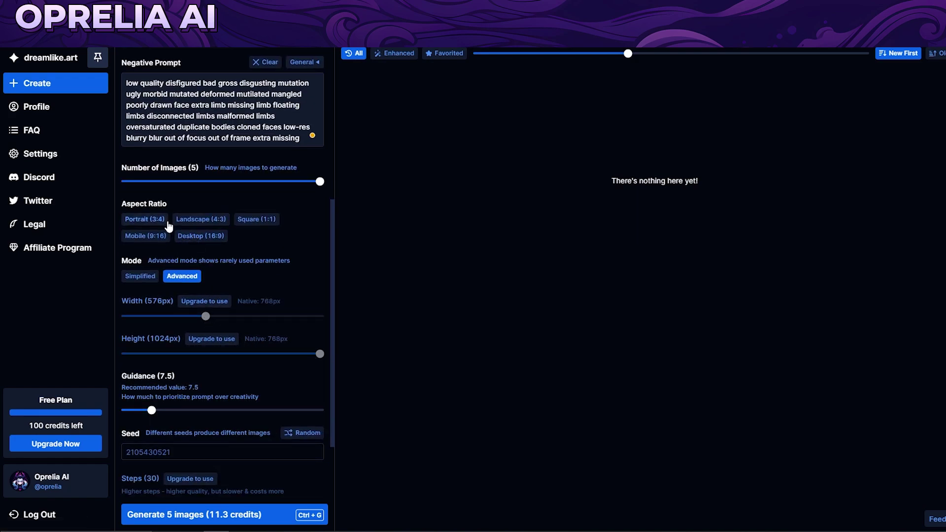
{"action": "scroll", "coordinate": [181, 378], "scroll_direction": "down", "scroll_amount": 1}
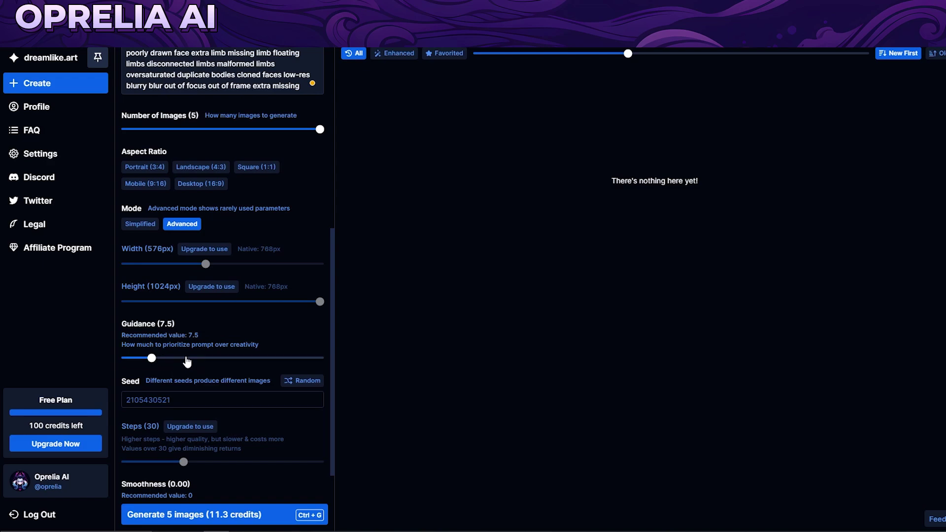
{"action": "scroll", "coordinate": [206, 353], "scroll_direction": "down", "scroll_amount": 1}
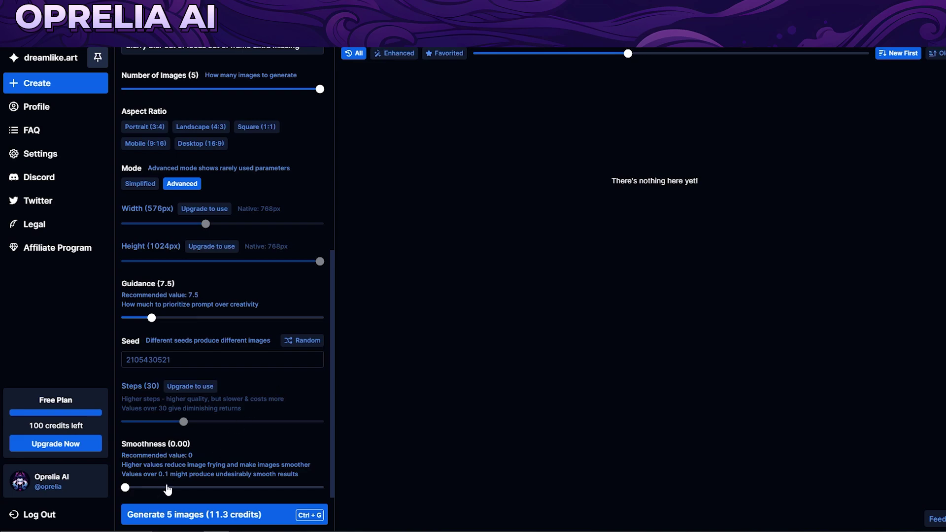
{"action": "left_click_drag", "start_coordinate": [151, 474], "coordinate": [314, 474]}
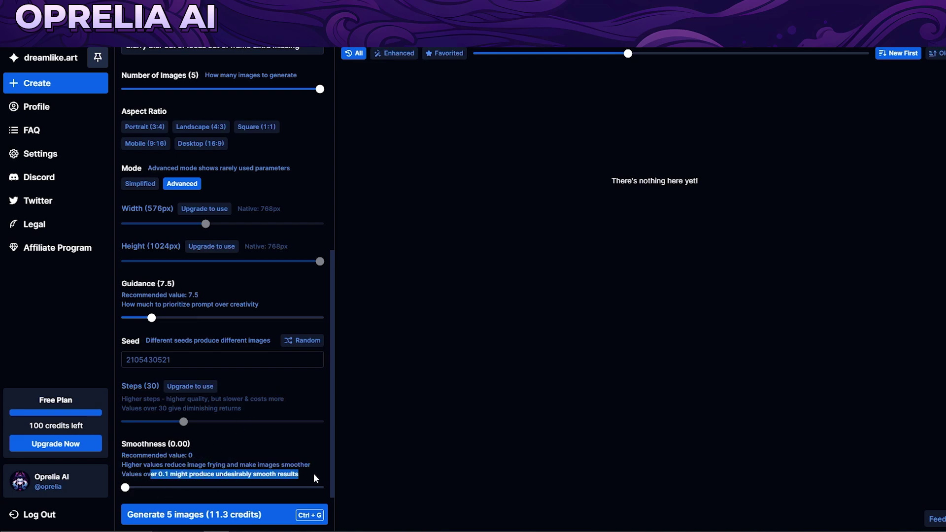
- Generate five images with Kandinsky 2.1, view one of the yellow-background portraits enlarged, and return to the gallery
{"action": "left_click", "coordinate": [283, 500]}
{"action": "left_click", "coordinate": [268, 514]}
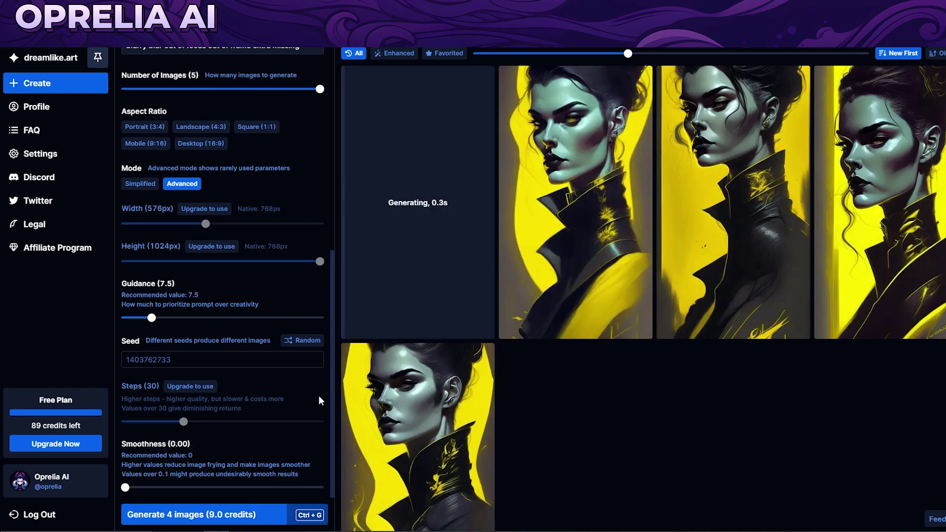
{"action": "scroll", "coordinate": [298, 401], "scroll_direction": "up", "scroll_amount": 7}
{"action": "scroll", "coordinate": [298, 401], "scroll_direction": "up", "scroll_amount": 1}
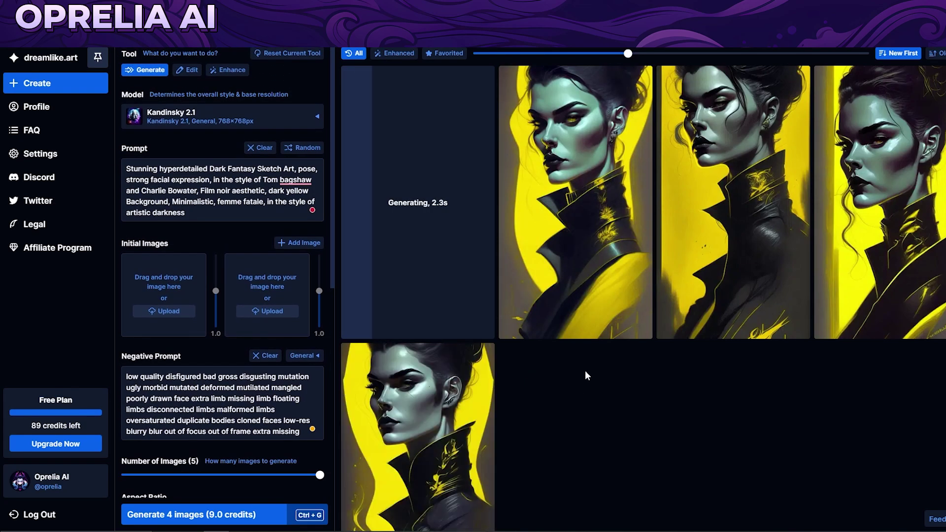
{"action": "left_click", "coordinate": [560, 303]}
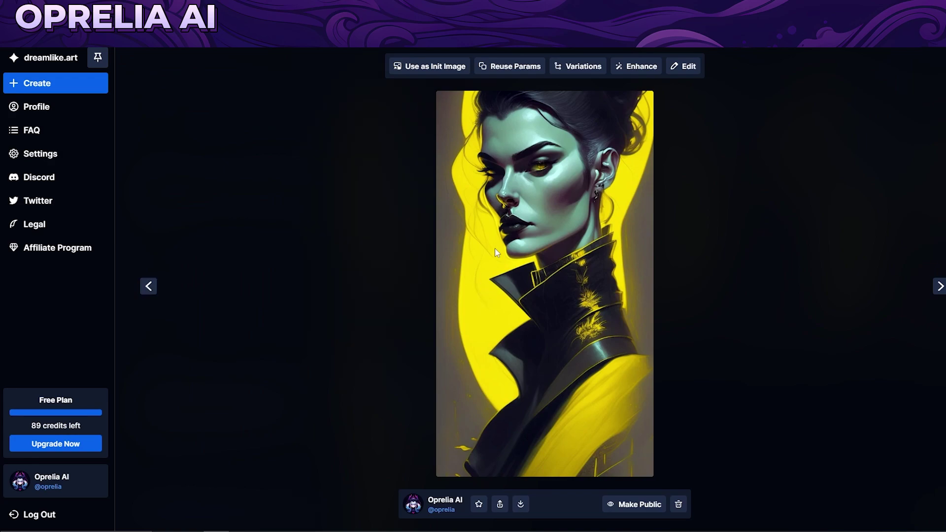
{"action": "left_click", "coordinate": [412, 253]}
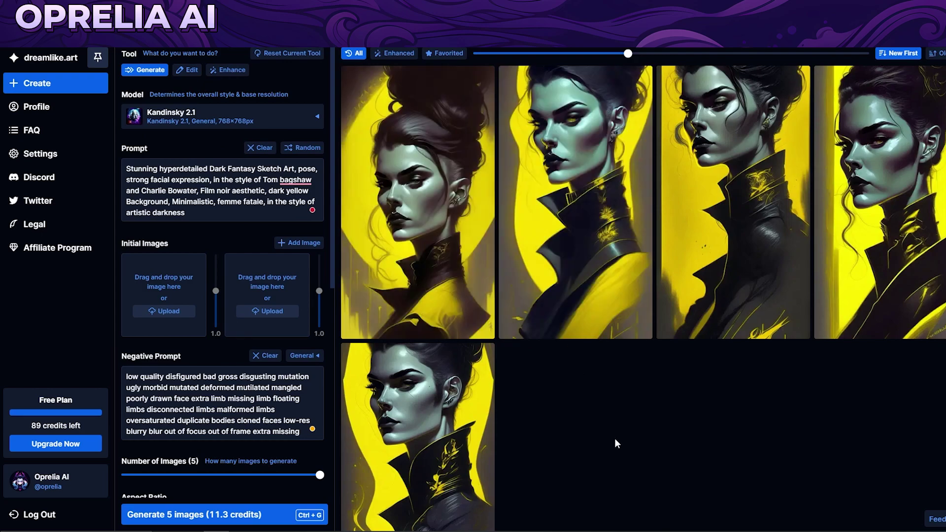
- Change the model to Neurogen 1.0 and generate five images from the same prompt
{"action": "scroll", "coordinate": [262, 226], "scroll_direction": "down", "scroll_amount": 2}
{"action": "scroll", "coordinate": [251, 207], "scroll_direction": "up", "scroll_amount": 2}
{"action": "left_click", "coordinate": [216, 116]}
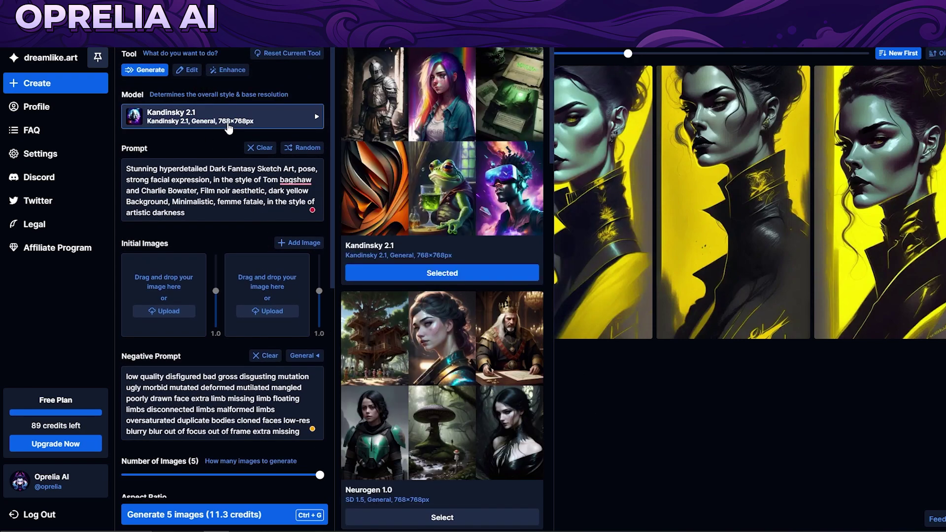
{"action": "scroll", "coordinate": [461, 242], "scroll_direction": "down", "scroll_amount": 1}
{"action": "scroll", "coordinate": [461, 242], "scroll_direction": "down", "scroll_amount": 3}
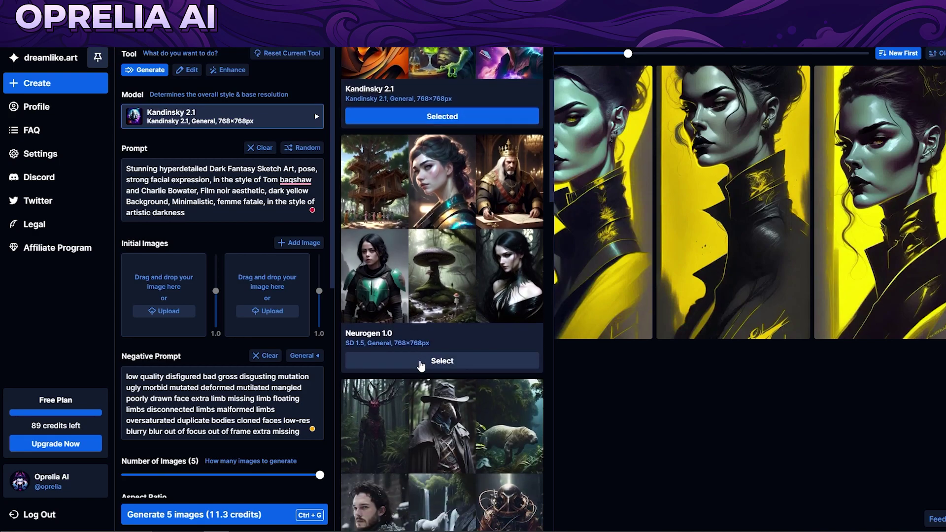
{"action": "left_click", "coordinate": [422, 361]}
{"action": "left_click", "coordinate": [249, 517]}
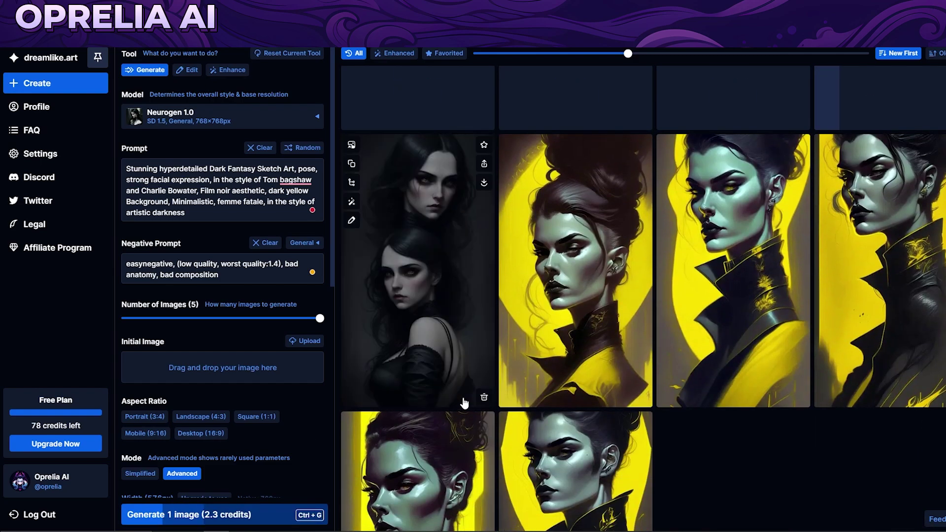
- View the Neurogen image of two dark-haired women enlarged, and return to the gallery to look over the other results
{"action": "left_click", "coordinate": [420, 264]}
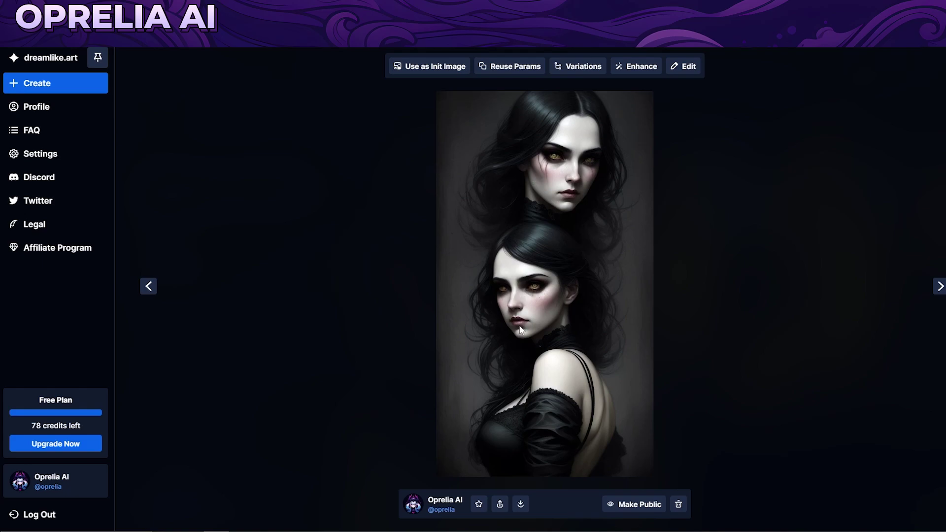
{"action": "left_click", "coordinate": [380, 306]}
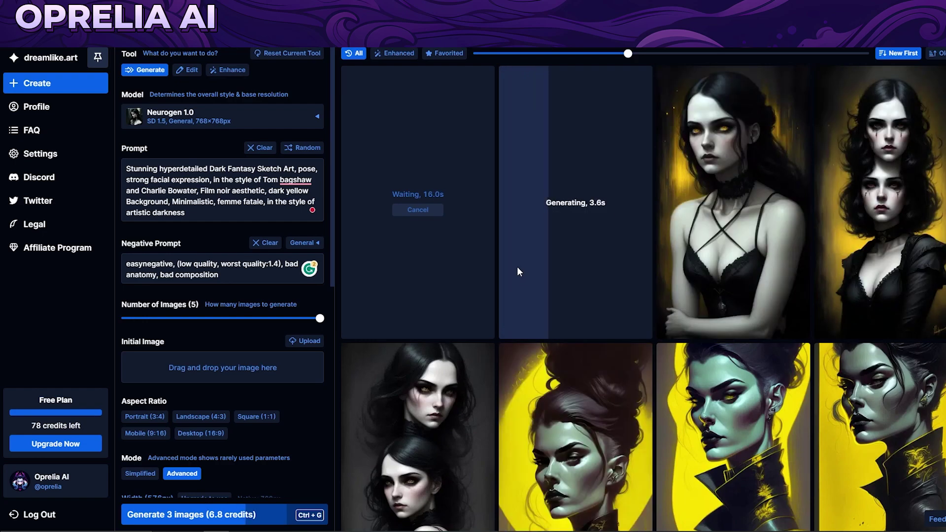
{"action": "mouse_move", "coordinate": [765, 384]}
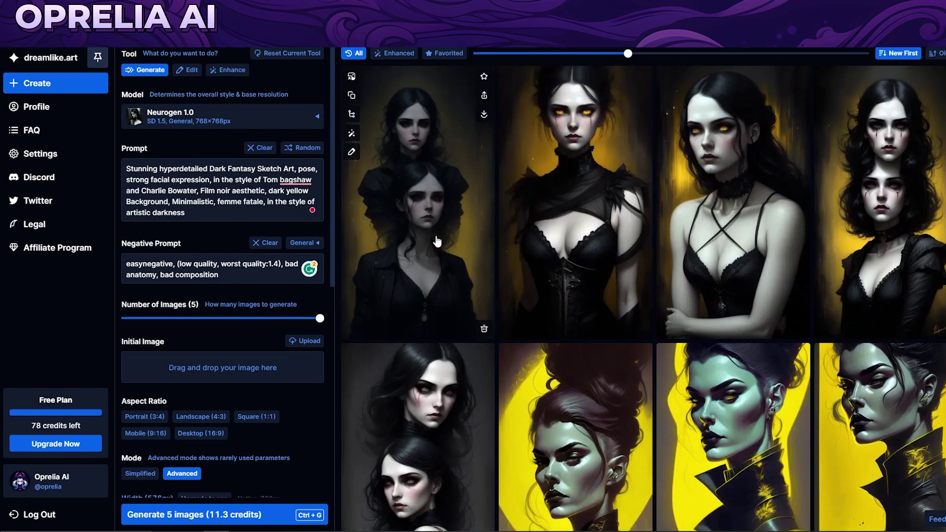
- Change the model to Realism Engine 1.0 and generate five images from the same prompt
{"action": "left_click", "coordinate": [203, 124]}
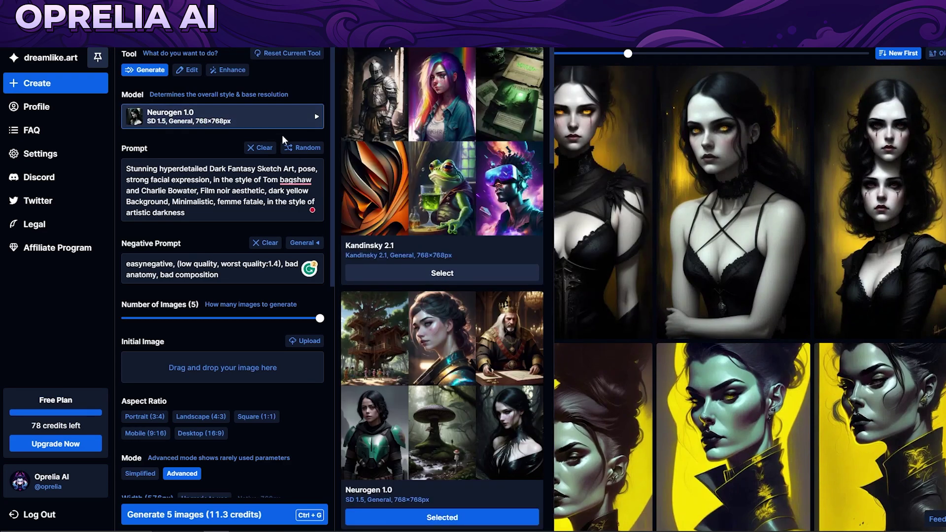
{"action": "scroll", "coordinate": [487, 273], "scroll_direction": "down", "scroll_amount": 7}
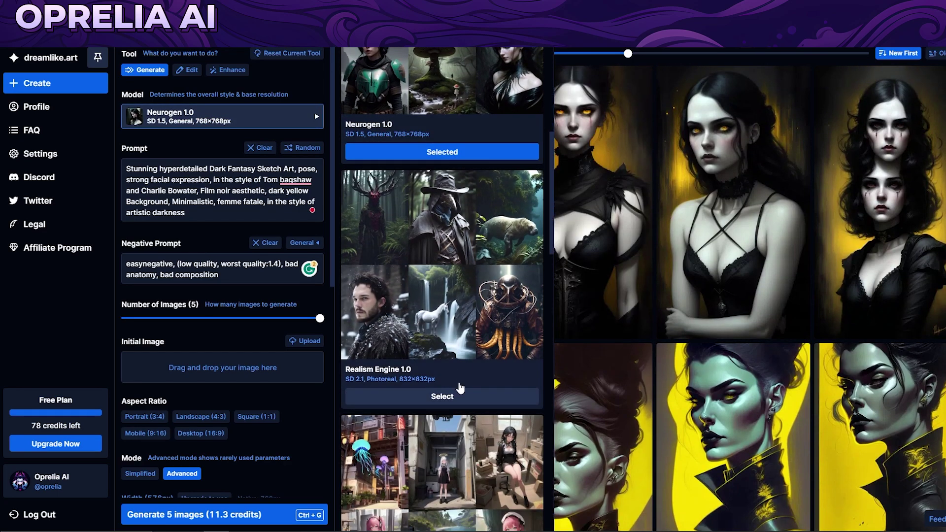
{"action": "left_click", "coordinate": [442, 396]}
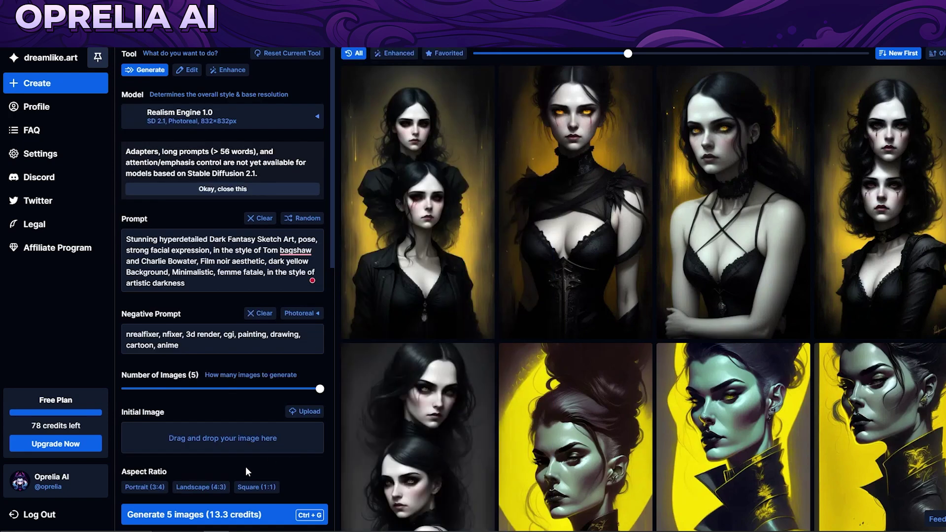
{"action": "scroll", "coordinate": [245, 466], "scroll_direction": "down", "scroll_amount": 2}
{"action": "left_click", "coordinate": [294, 518]}
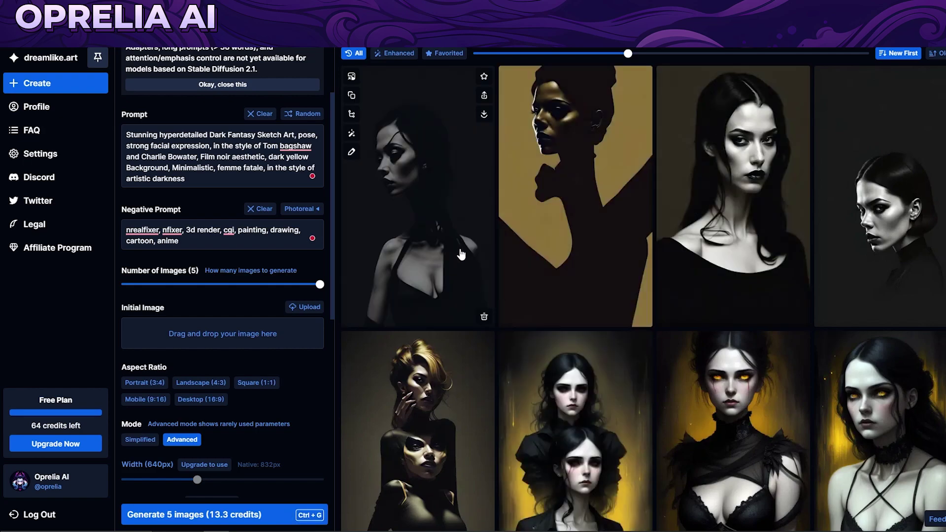
- Change the model to Counterfeit 2.5 and generate five images from the same prompt
{"action": "scroll", "coordinate": [316, 236], "scroll_direction": "up", "scroll_amount": 1}
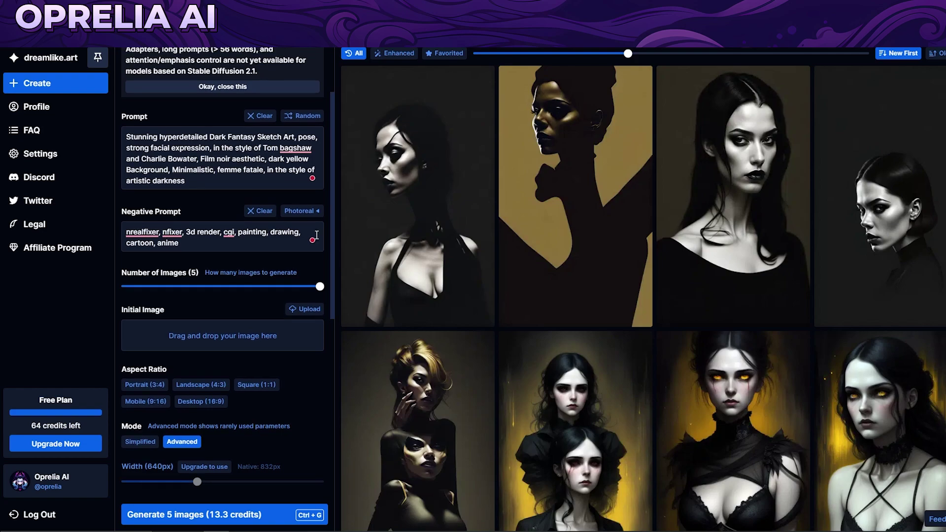
{"action": "scroll", "coordinate": [316, 235], "scroll_direction": "up", "scroll_amount": 2}
{"action": "left_click", "coordinate": [253, 126]}
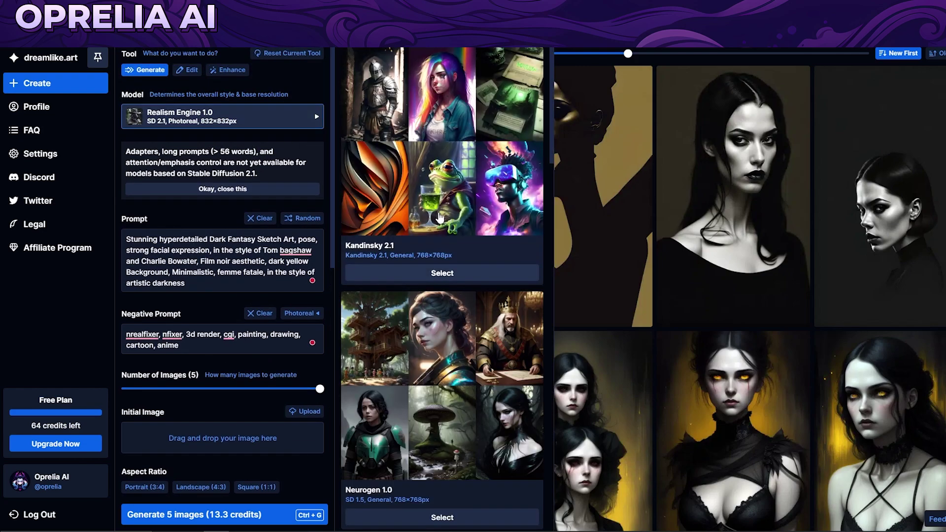
{"action": "scroll", "coordinate": [473, 241], "scroll_direction": "down", "scroll_amount": 8}
{"action": "scroll", "coordinate": [473, 241], "scroll_direction": "down", "scroll_amount": 4}
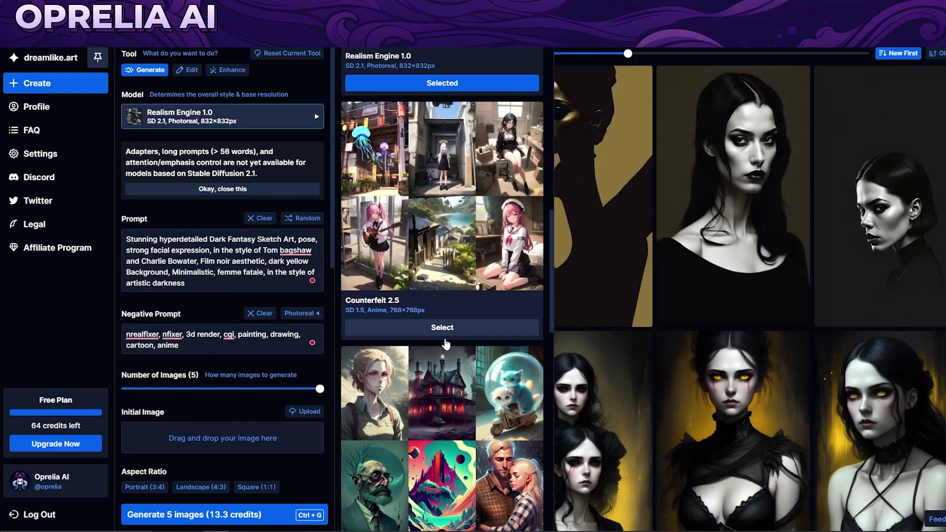
{"action": "left_click", "coordinate": [441, 328]}
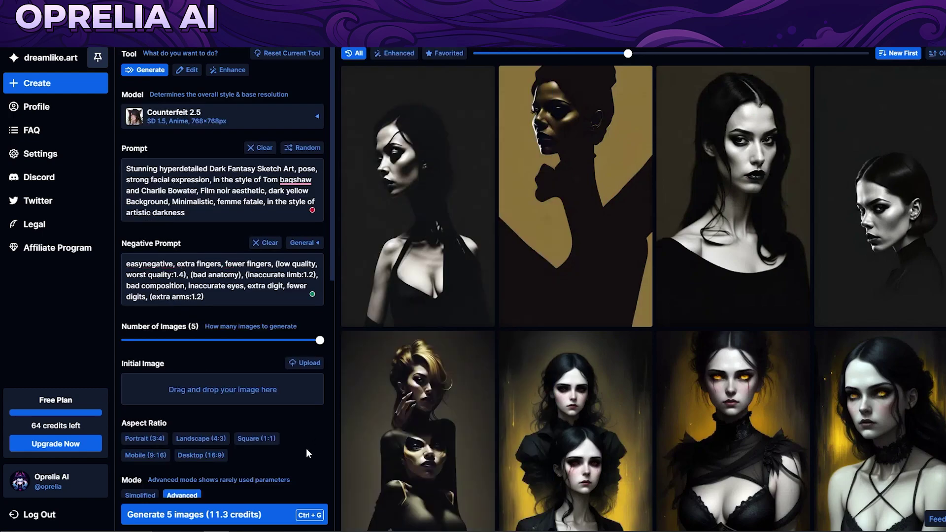
{"action": "left_click", "coordinate": [276, 520]}
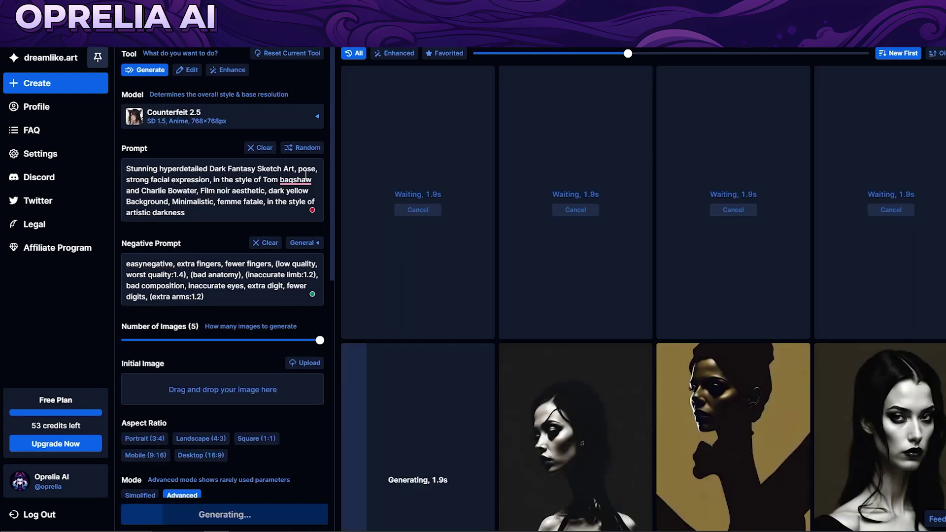
- Cycle through random prompts until the hyperrealistic pastel rococo alien prompt fills the prompt field
{"action": "left_click", "coordinate": [294, 149]}
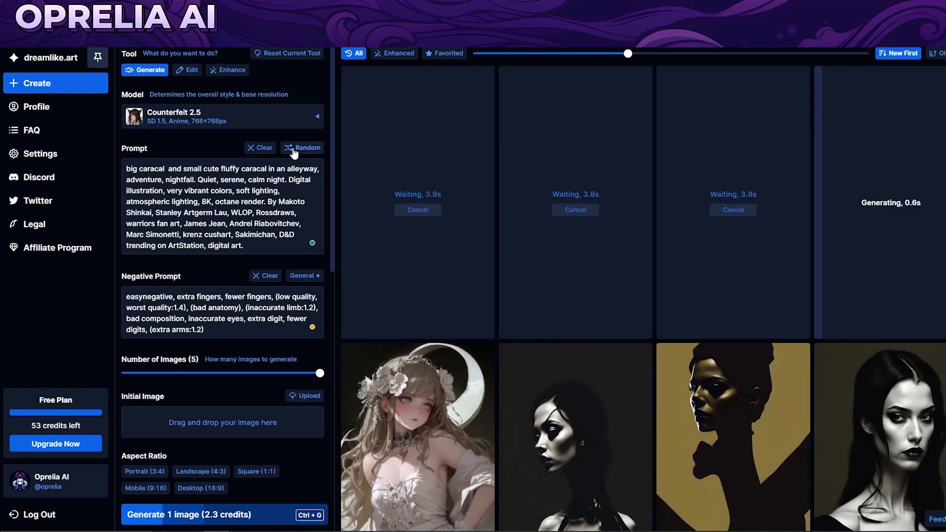
{"action": "left_click", "coordinate": [294, 148]}
{"action": "left_click", "coordinate": [294, 149]}
{"action": "left_click", "coordinate": [294, 148]}
{"action": "left_click", "coordinate": [294, 149]}
{"action": "left_click", "coordinate": [294, 149]}
{"action": "left_click", "coordinate": [294, 150]}
{"action": "left_click", "coordinate": [295, 149]}
{"action": "left_click", "coordinate": [295, 149]}
{"action": "left_click", "coordinate": [295, 150]}
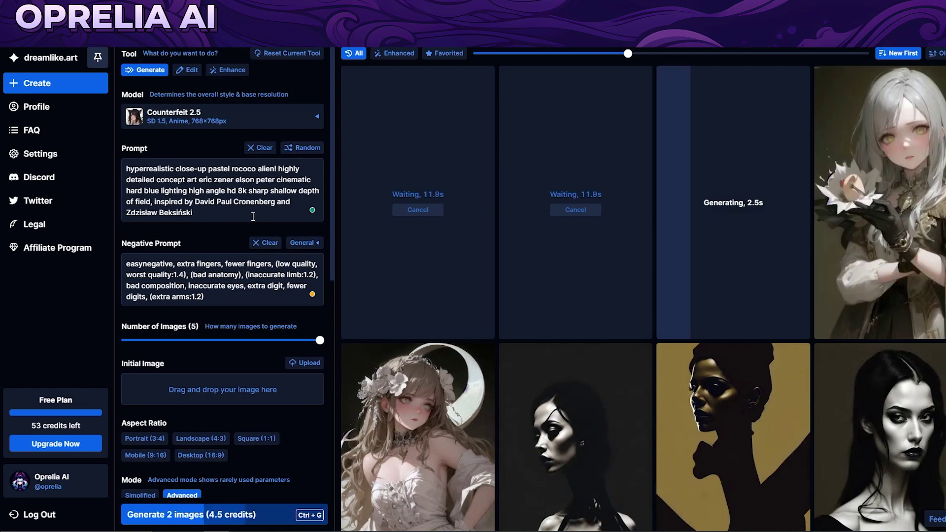
- Check the default negative prompt's text, and cycle through more random prompts until the cyberpunk old man portrait prompt appears
{"action": "left_click", "coordinate": [213, 292]}
{"action": "key", "text": "ctrl+a"}
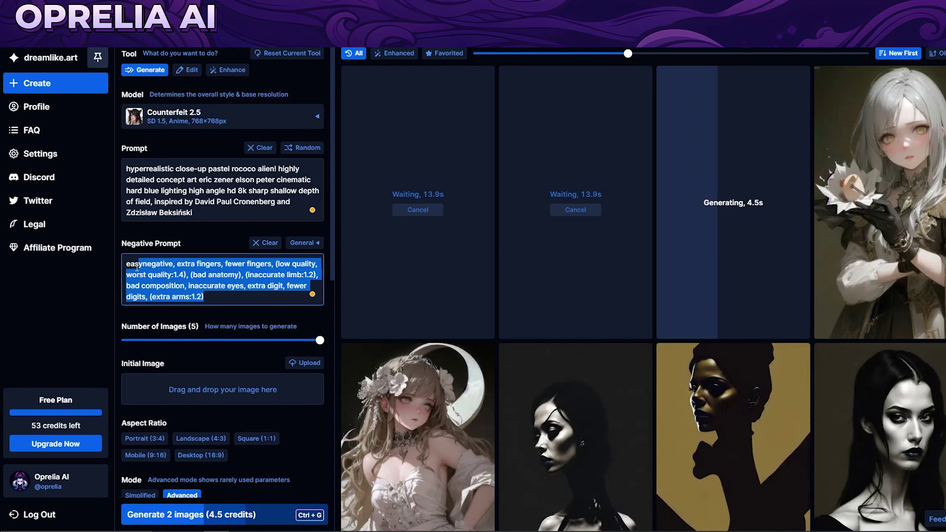
{"action": "key", "text": "Right"}
{"action": "left_click", "coordinate": [304, 148]}
{"action": "left_click", "coordinate": [305, 149]}
{"action": "left_click", "coordinate": [304, 148]}
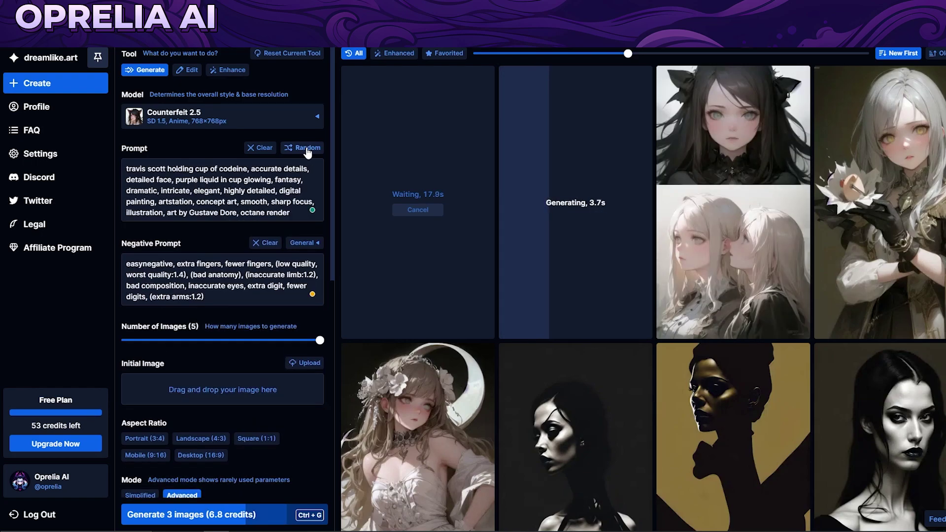
{"action": "left_click", "coordinate": [304, 148]}
{"action": "left_click", "coordinate": [305, 148]}
{"action": "left_click", "coordinate": [306, 148]}
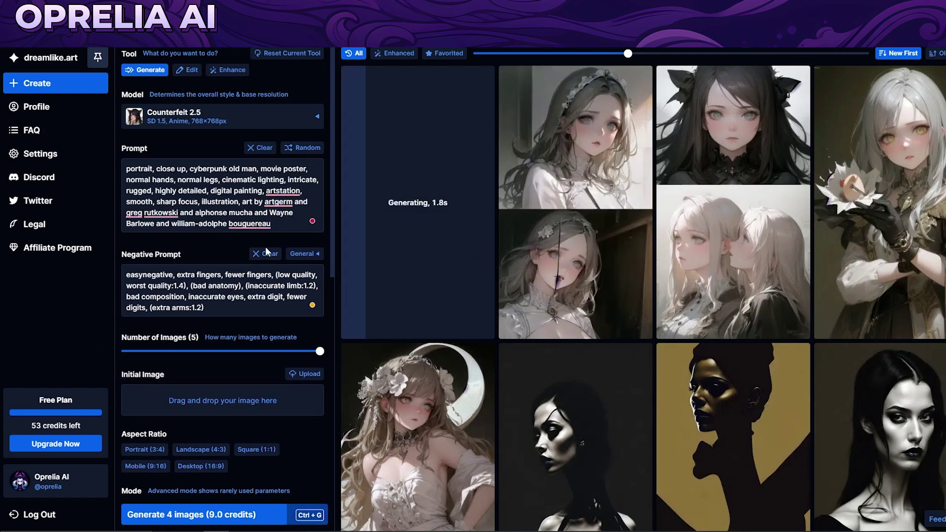
- Examine the advanced parameters of Counterfeit 2.5, from guidance and seed down to smoothness and sampler
{"action": "scroll", "coordinate": [251, 375], "scroll_direction": "down", "scroll_amount": 1}
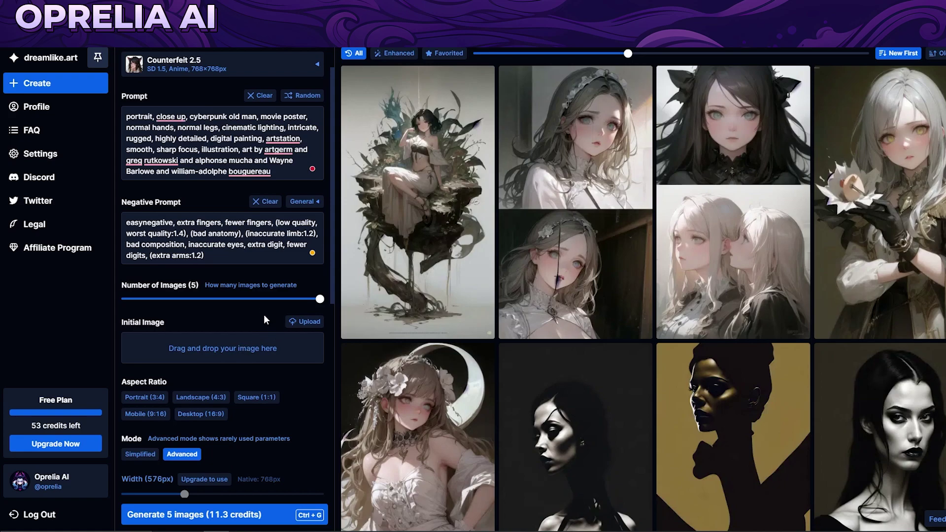
{"action": "scroll", "coordinate": [264, 314], "scroll_direction": "down", "scroll_amount": 4}
{"action": "scroll", "coordinate": [191, 253], "scroll_direction": "down", "scroll_amount": 3}
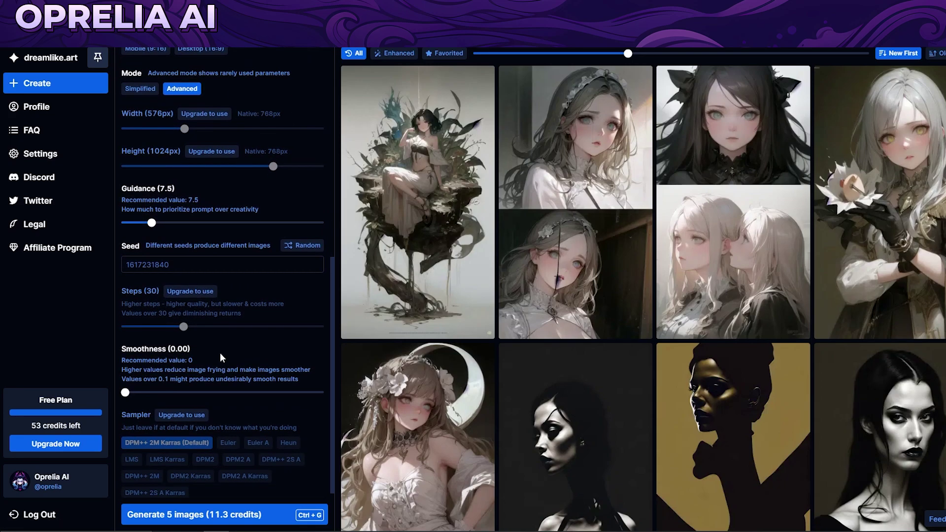
- Raise the guidance to 40.0 and switch the generation settings back to Simplified mode
{"action": "scroll", "coordinate": [220, 311], "scroll_direction": "up", "scroll_amount": 1}
{"action": "left_click_drag", "start_coordinate": [151, 267], "coordinate": [283, 267]}
{"action": "scroll", "coordinate": [220, 367], "scroll_direction": "up", "scroll_amount": 2}
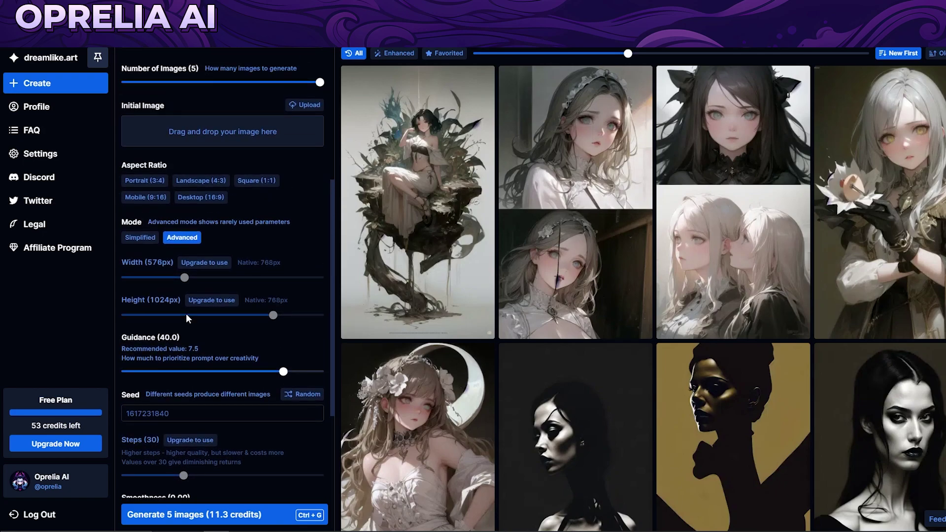
{"action": "left_click", "coordinate": [158, 238]}
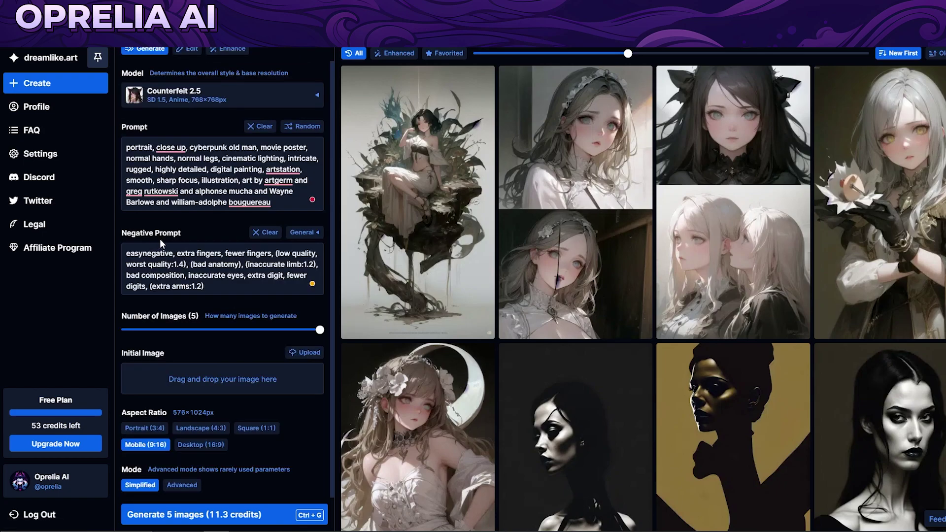
- Generate five images of the cyberpunk old man prompt in the Desktop (16:9) aspect ratio and view the first finished one enlarged
{"action": "left_click", "coordinate": [197, 443]}
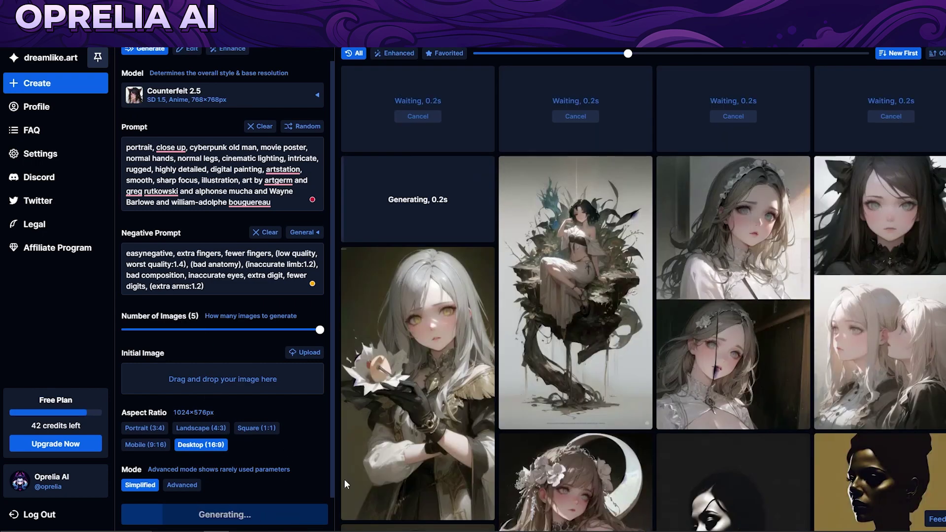
{"action": "left_click", "coordinate": [260, 517]}
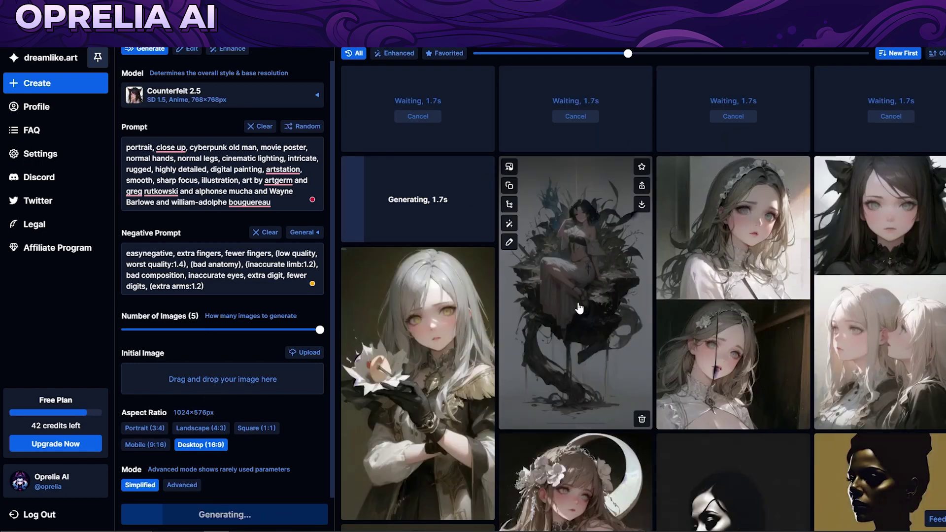
{"action": "scroll", "coordinate": [579, 308], "scroll_direction": "down", "scroll_amount": 10}
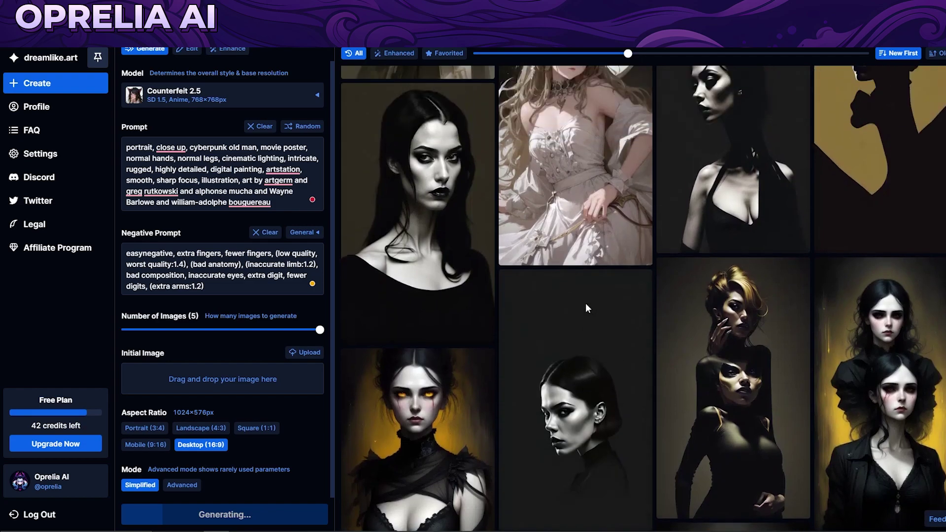
{"action": "scroll", "coordinate": [586, 305], "scroll_direction": "up", "scroll_amount": 10}
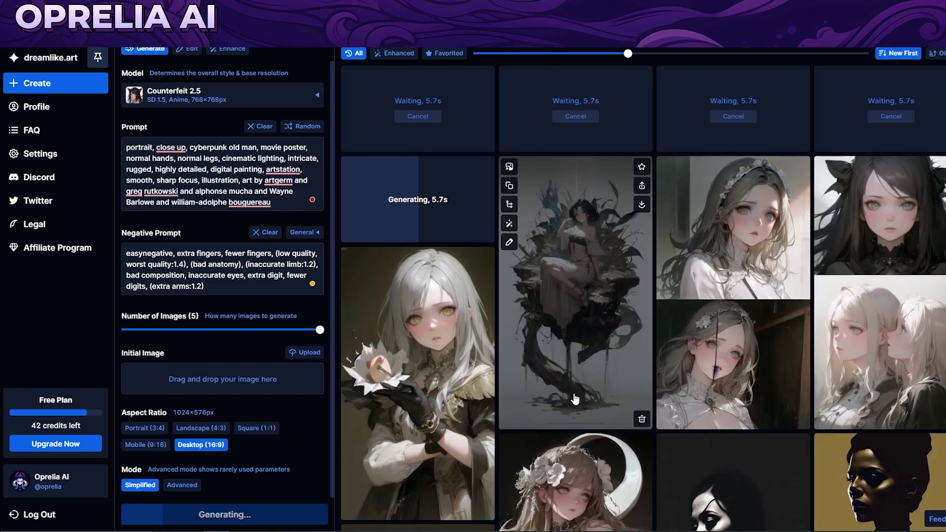
{"action": "left_click", "coordinate": [435, 199]}
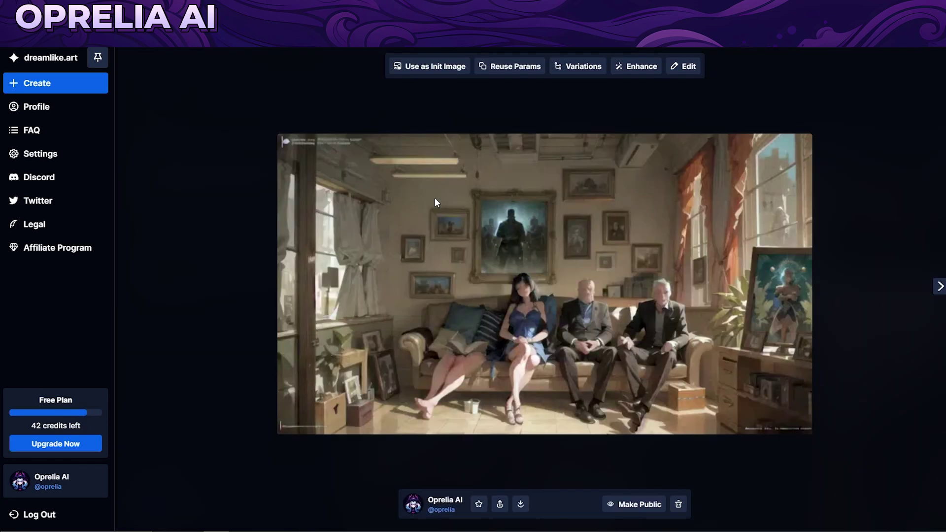
{"action": "left_click", "coordinate": [857, 229]}
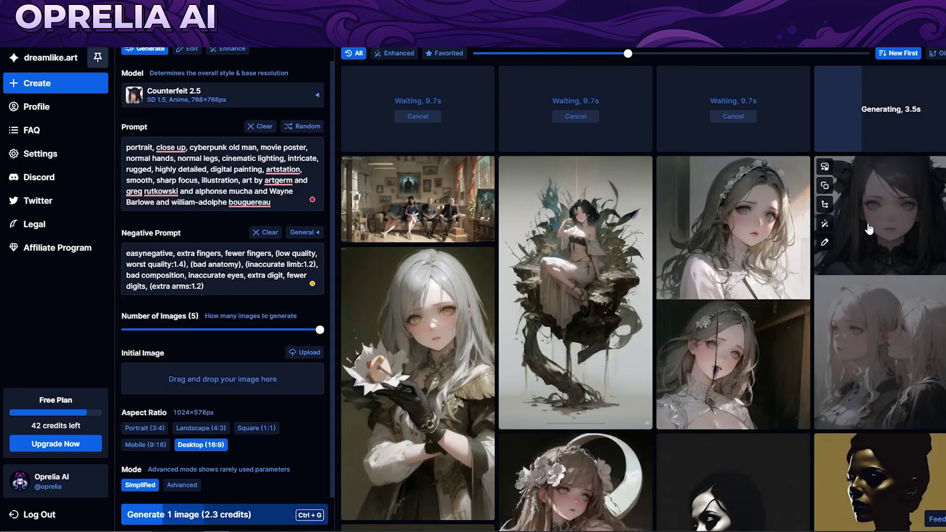
- Find the yellow-eyed woman in the black cross-strap top among the earlier images and generate five variations of her with Kandinsky 2.1
{"action": "scroll", "coordinate": [535, 222], "scroll_direction": "down", "scroll_amount": 10}
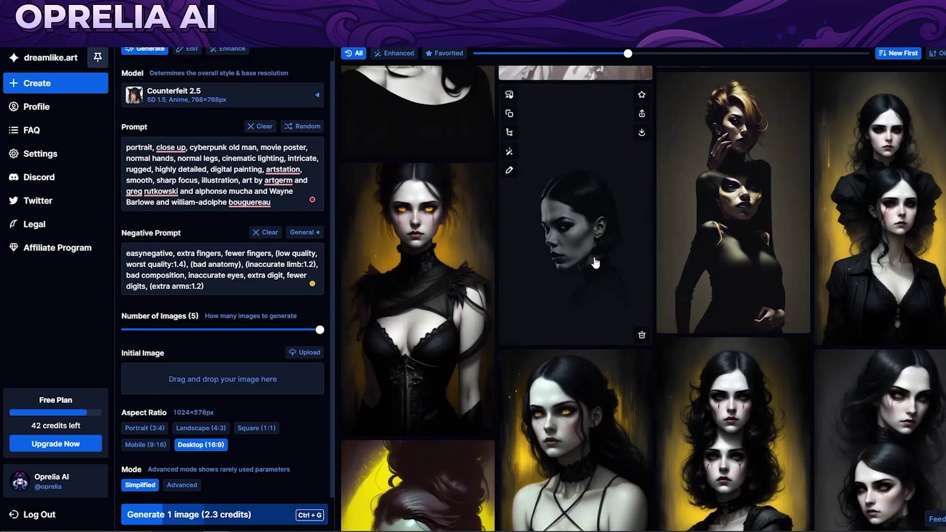
{"action": "scroll", "coordinate": [655, 299], "scroll_direction": "down", "scroll_amount": 5}
{"action": "scroll", "coordinate": [655, 299], "scroll_direction": "down", "scroll_amount": 4}
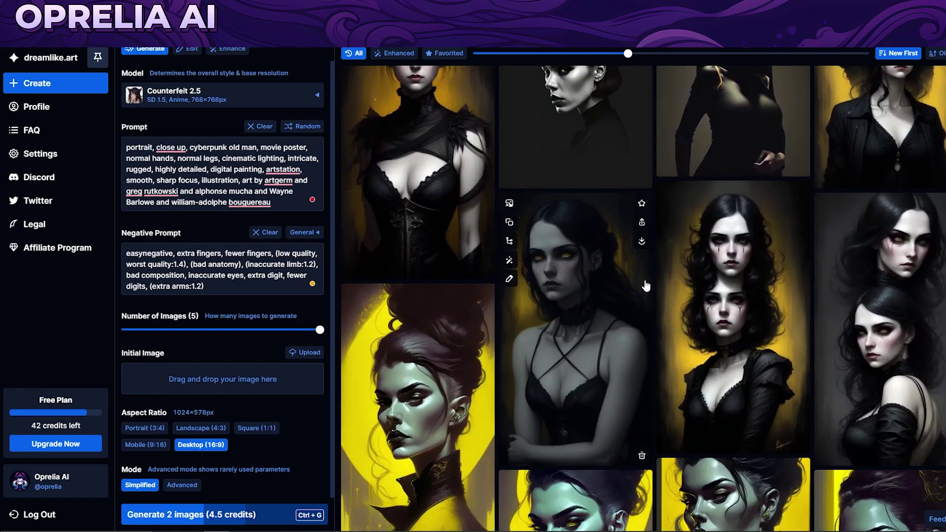
{"action": "scroll", "coordinate": [561, 434], "scroll_direction": "up", "scroll_amount": 3}
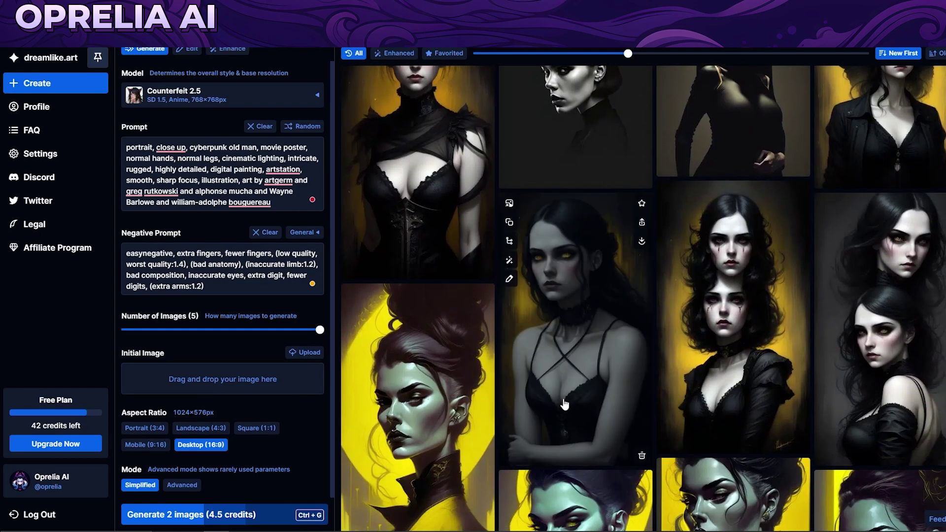
{"action": "left_click", "coordinate": [564, 412]}
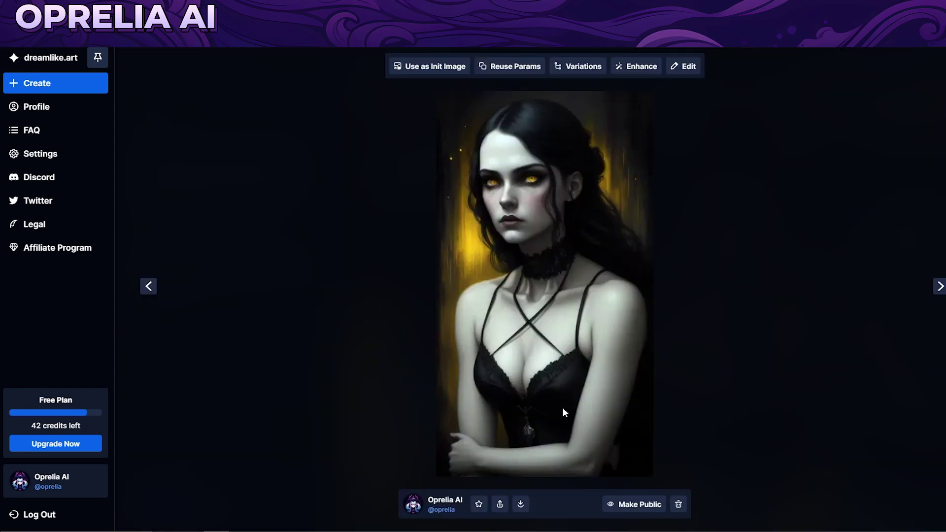
{"action": "left_click", "coordinate": [595, 67]}
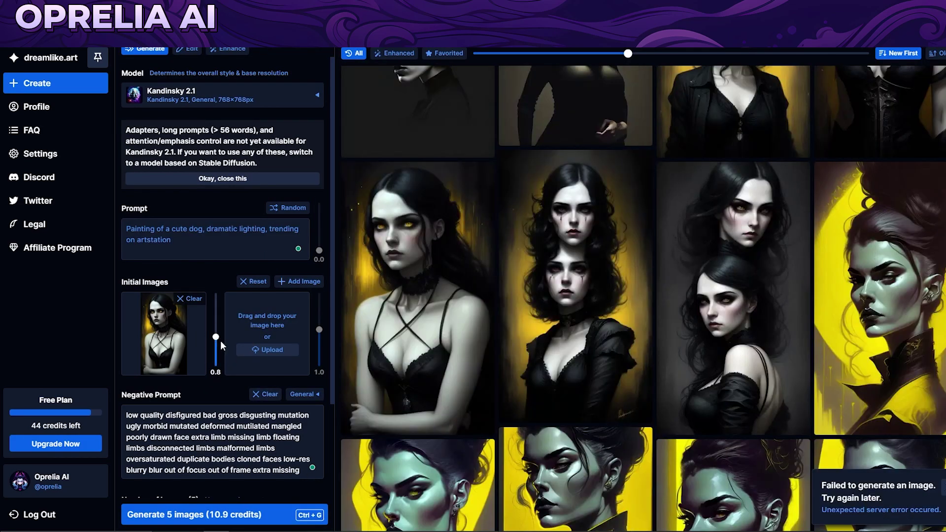
{"action": "left_click", "coordinate": [247, 512]}
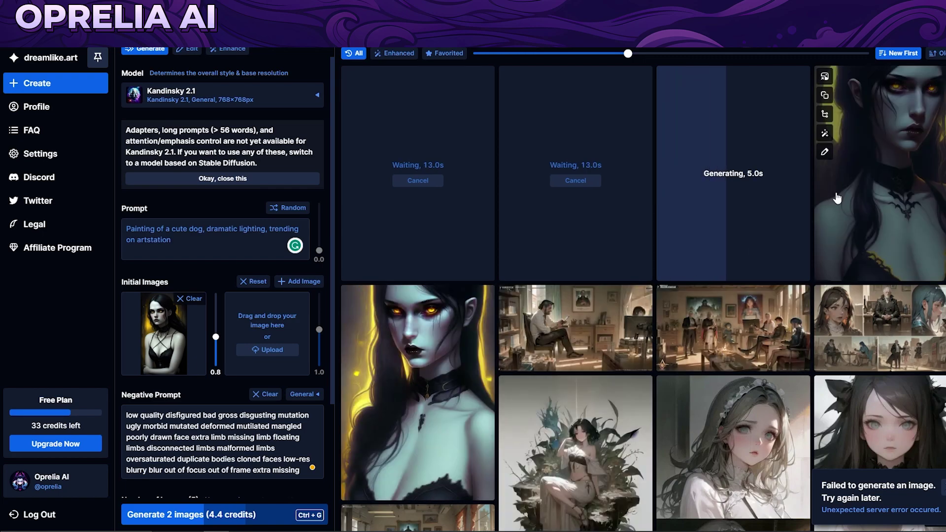
- View the variation with the yellow halo and bat-shaped choker pendant enlarged and return to the gallery
{"action": "left_click", "coordinate": [844, 196]}
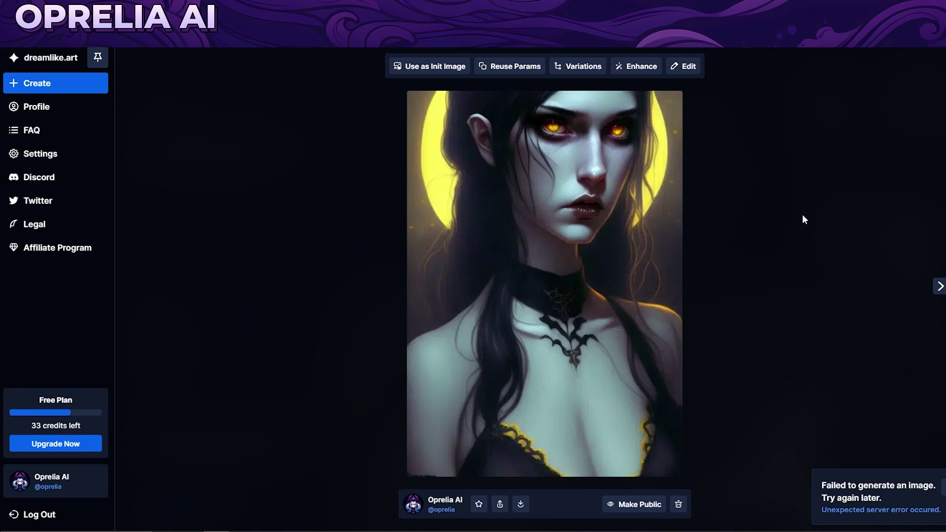
{"action": "left_click", "coordinate": [717, 269]}
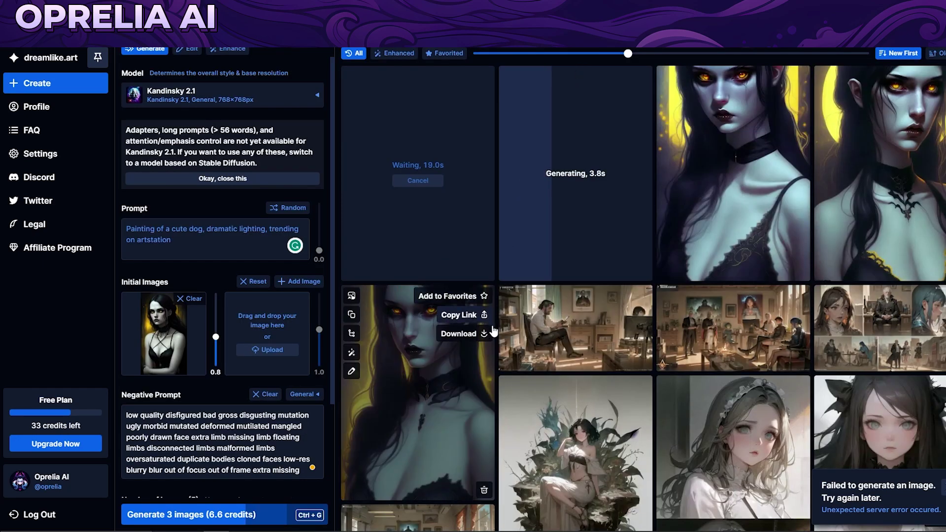
{"action": "mouse_move", "coordinate": [426, 348]}
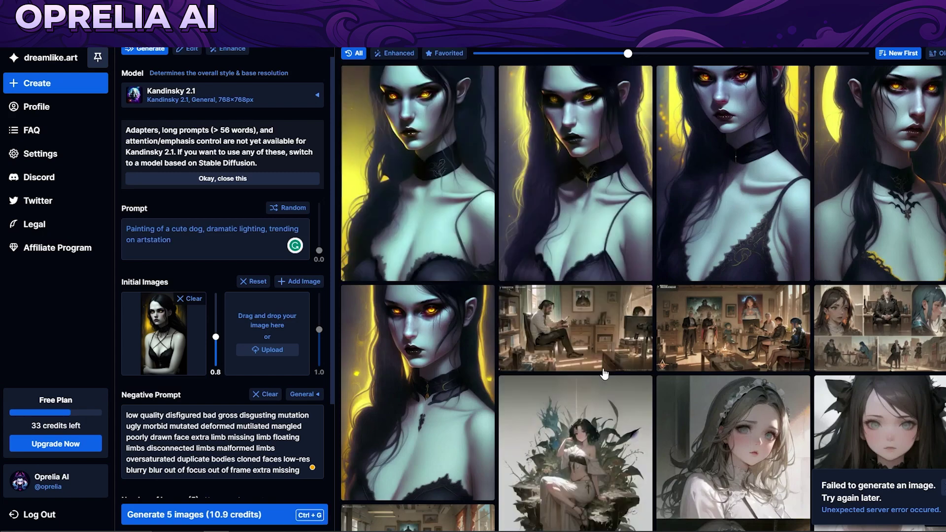
- Upscale the first generated variation of the yellow-eyed woman by 4x without face fixing, and compare the original with the enhanced image
{"action": "left_click", "coordinate": [448, 396]}
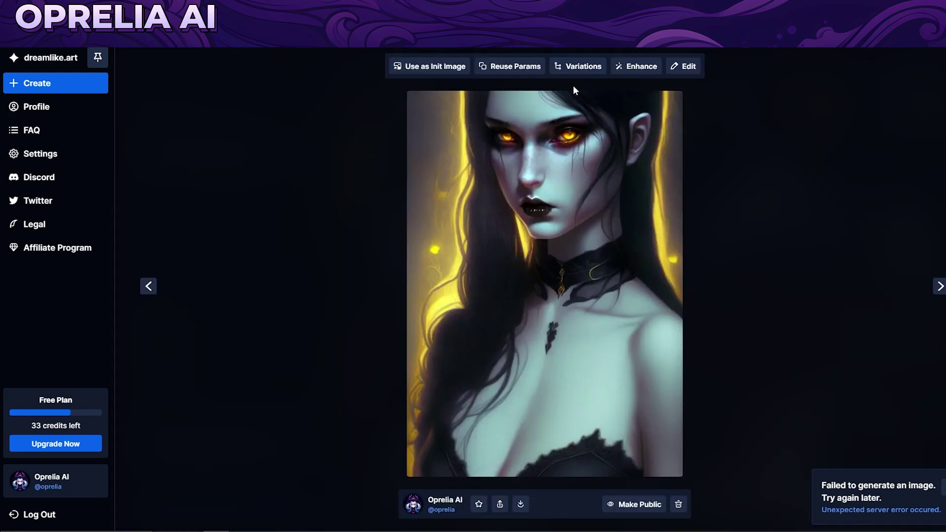
{"action": "left_click", "coordinate": [636, 66]}
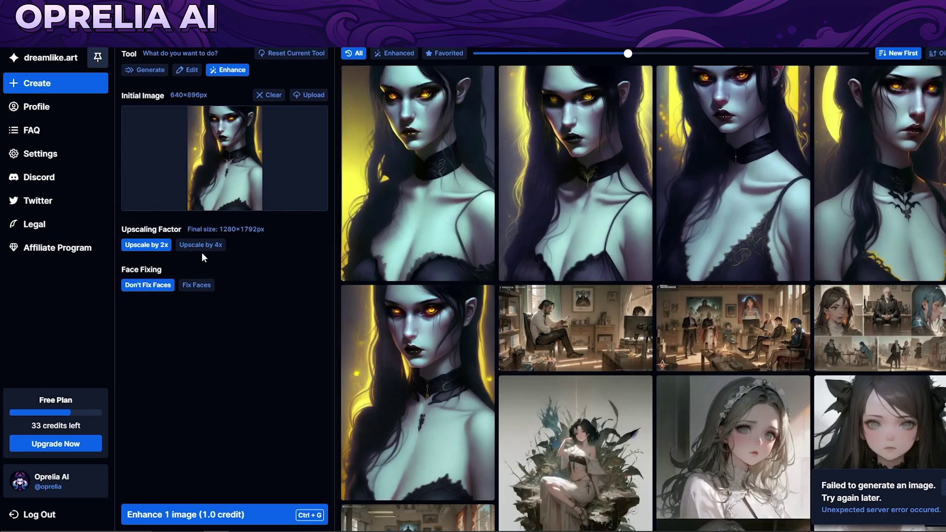
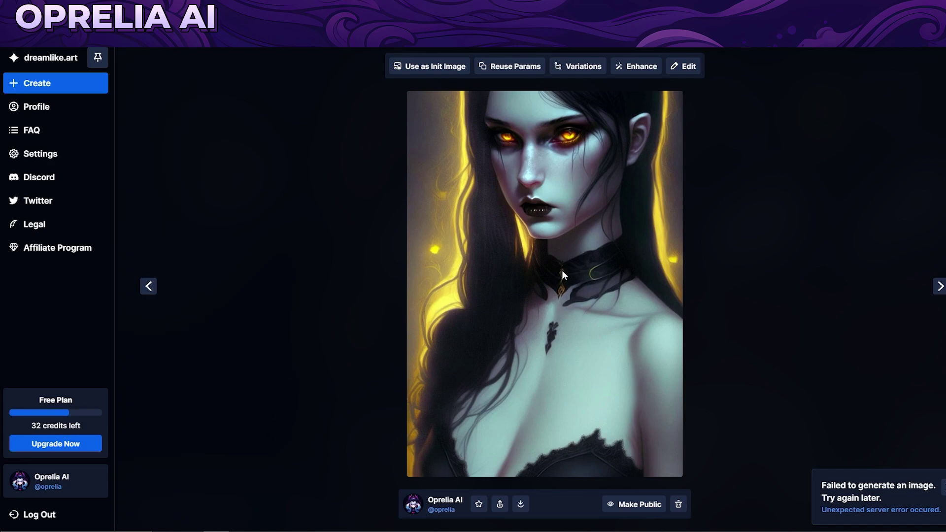
{"action": "left_click", "coordinate": [392, 371]}
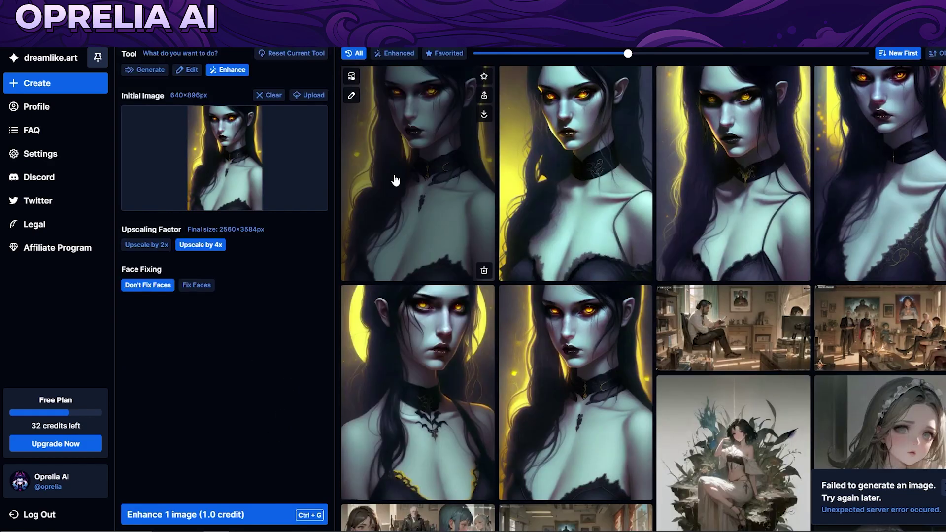
{"action": "left_click", "coordinate": [393, 177]}
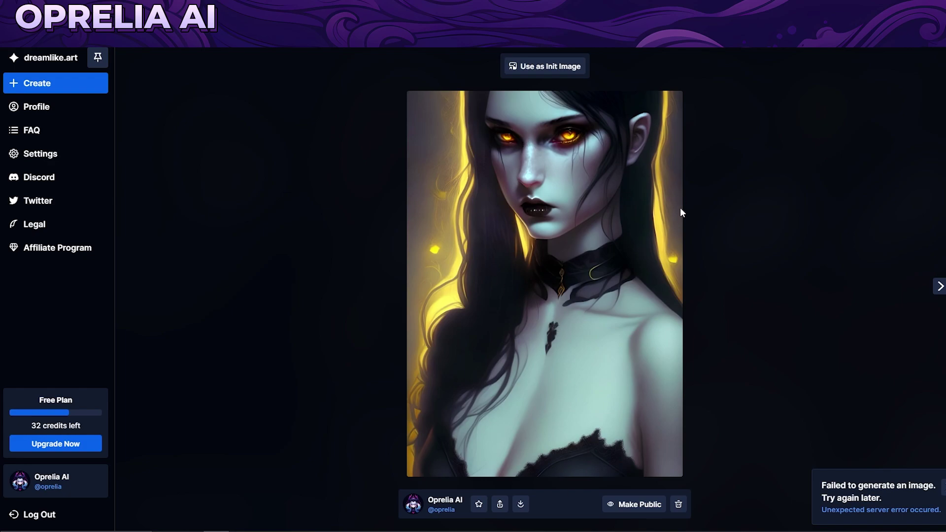
{"action": "left_click", "coordinate": [741, 374]}
- Enhance the image of the man reading in a chair with 4x upscaling and Fix Faces, and view the result enlarged
{"action": "left_click", "coordinate": [772, 329]}
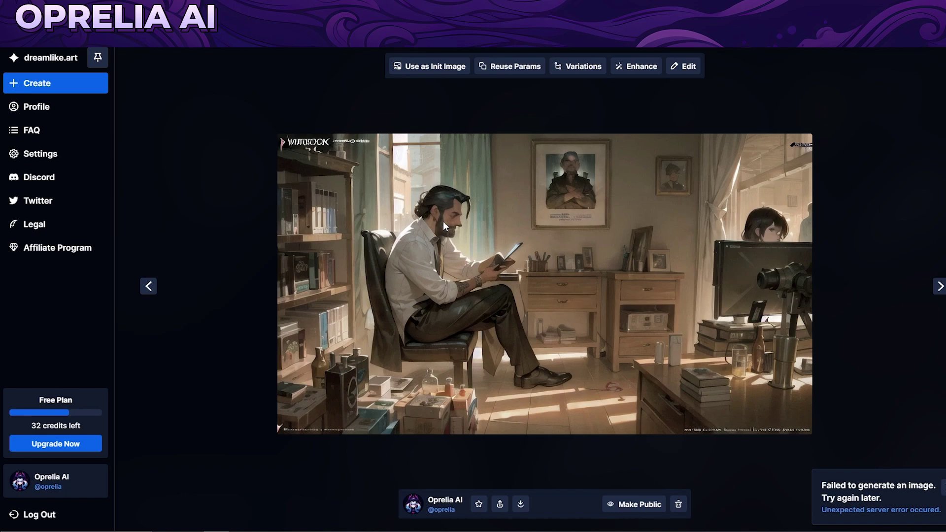
{"action": "left_click", "coordinate": [635, 66]}
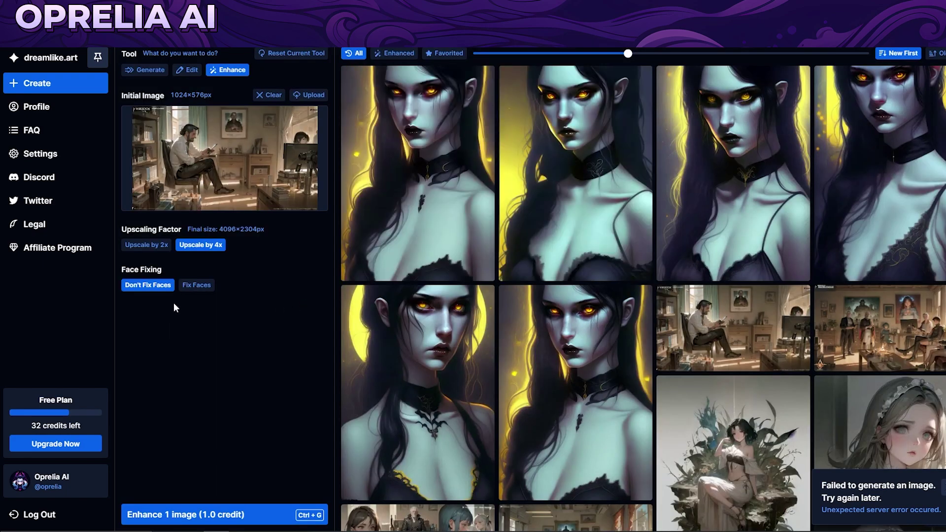
{"action": "left_click", "coordinate": [195, 286]}
{"action": "left_click", "coordinate": [276, 516]}
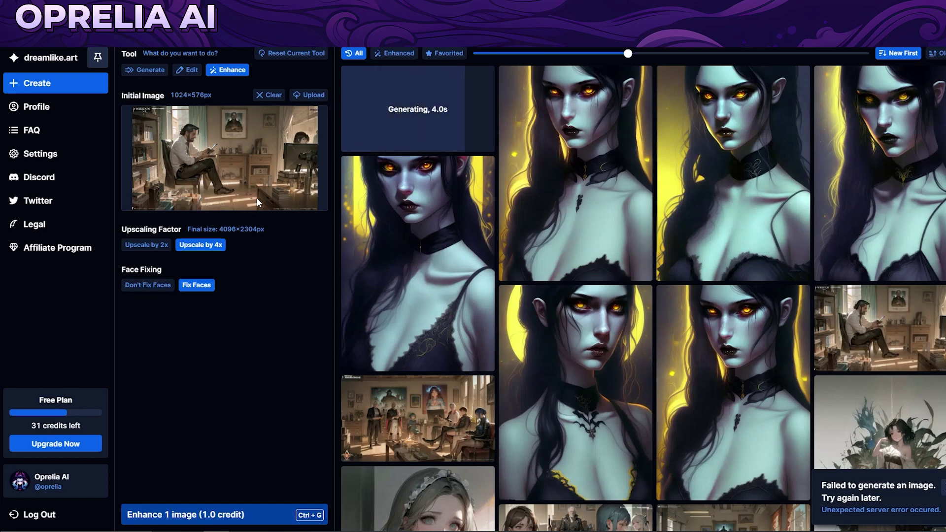
{"action": "left_click", "coordinate": [448, 118]}
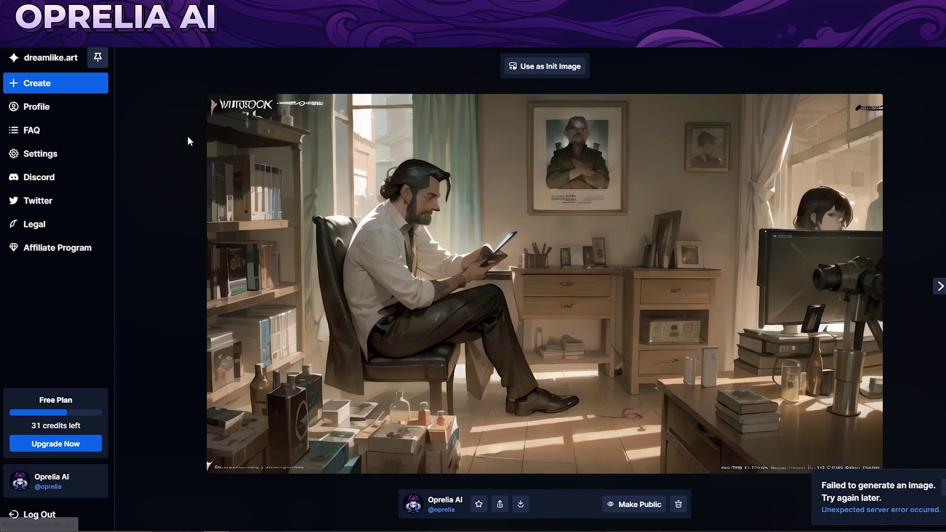
{"action": "left_click", "coordinate": [386, 73]}
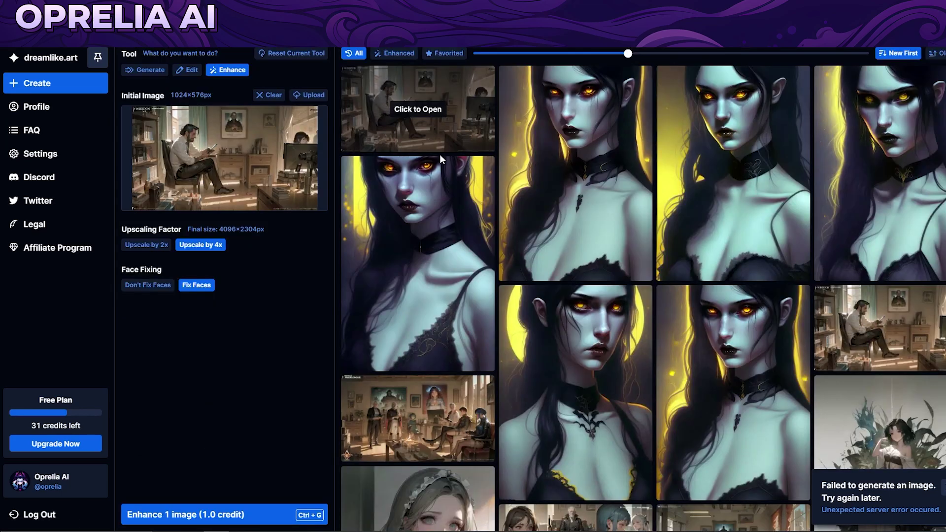
- Shrink the gallery thumbnails to fit more images per row and browse through the generated images
{"action": "scroll", "coordinate": [590, 285], "scroll_direction": "down", "scroll_amount": 4}
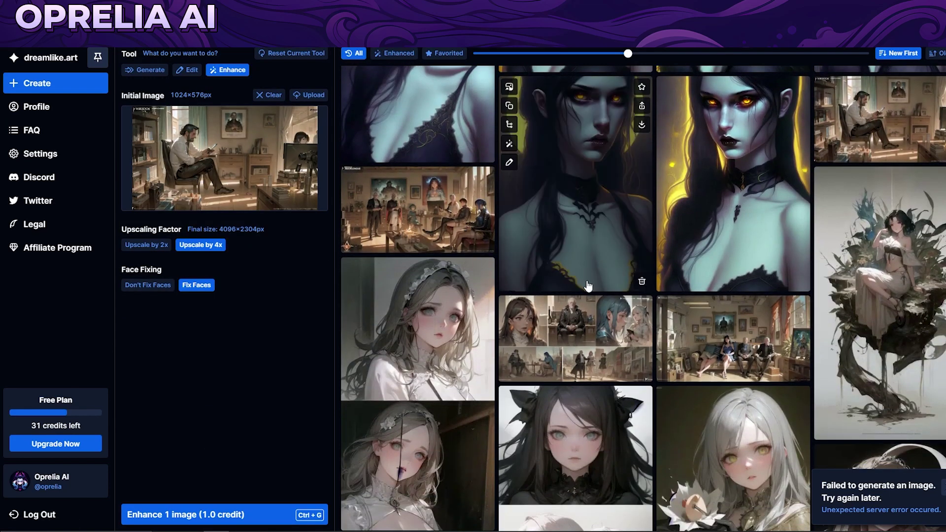
{"action": "scroll", "coordinate": [544, 327], "scroll_direction": "up", "scroll_amount": 4}
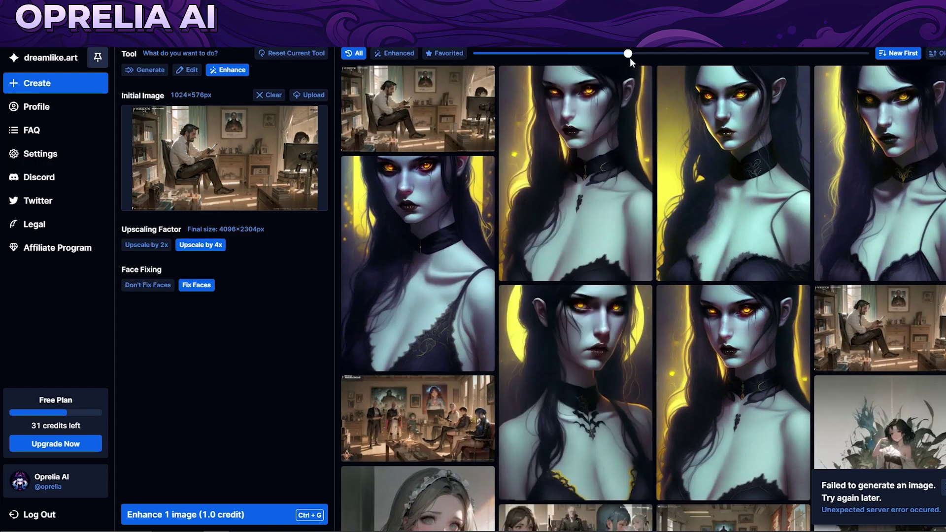
{"action": "left_click_drag", "start_coordinate": [628, 54], "coordinate": [806, 53]}
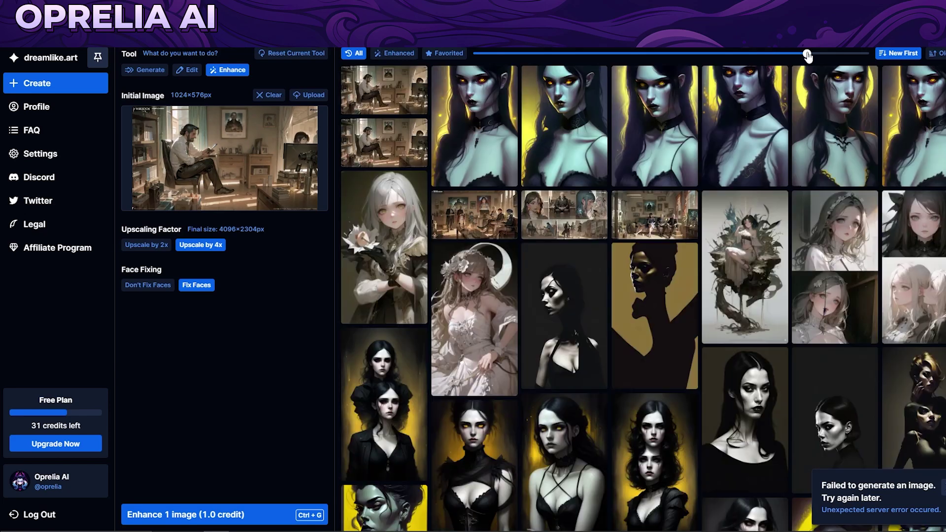
{"action": "scroll", "coordinate": [732, 326], "scroll_direction": "down", "scroll_amount": 10}
{"action": "scroll", "coordinate": [689, 347], "scroll_direction": "up", "scroll_amount": 9}
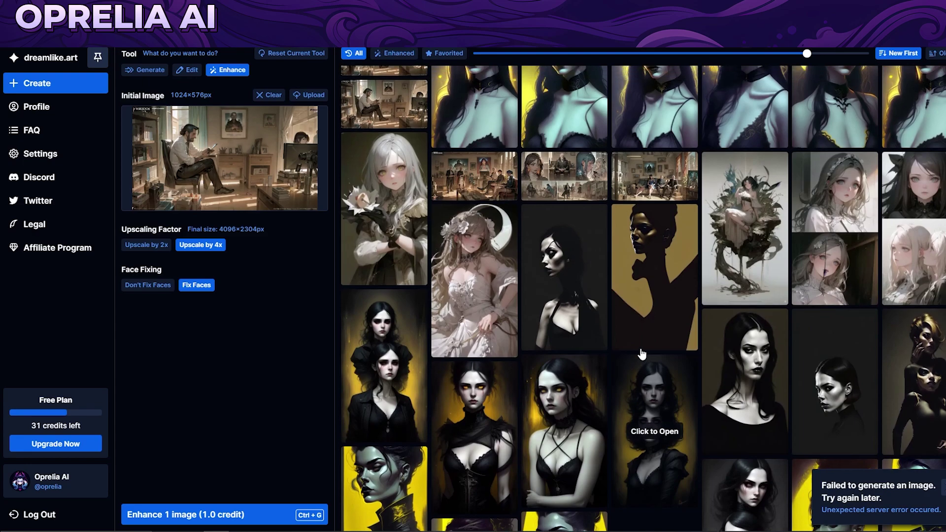
{"action": "scroll", "coordinate": [689, 320], "scroll_direction": "up", "scroll_amount": 1}
- Load the image of the woman on the floating rock into the Edit tool, setting image guidance to 3.0 and guidance to 20.0
{"action": "left_click", "coordinate": [753, 206]}
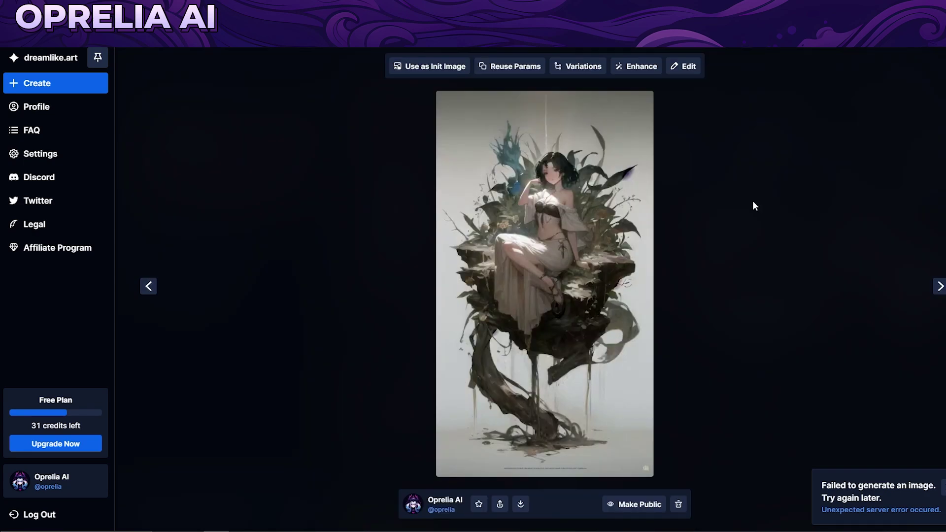
{"action": "left_click", "coordinate": [684, 66]}
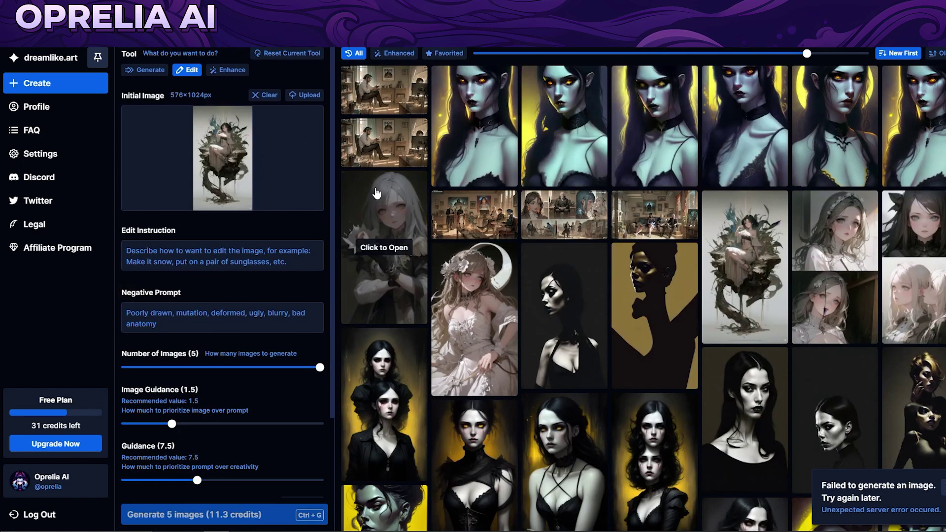
{"action": "scroll", "coordinate": [271, 342], "scroll_direction": "down", "scroll_amount": 2}
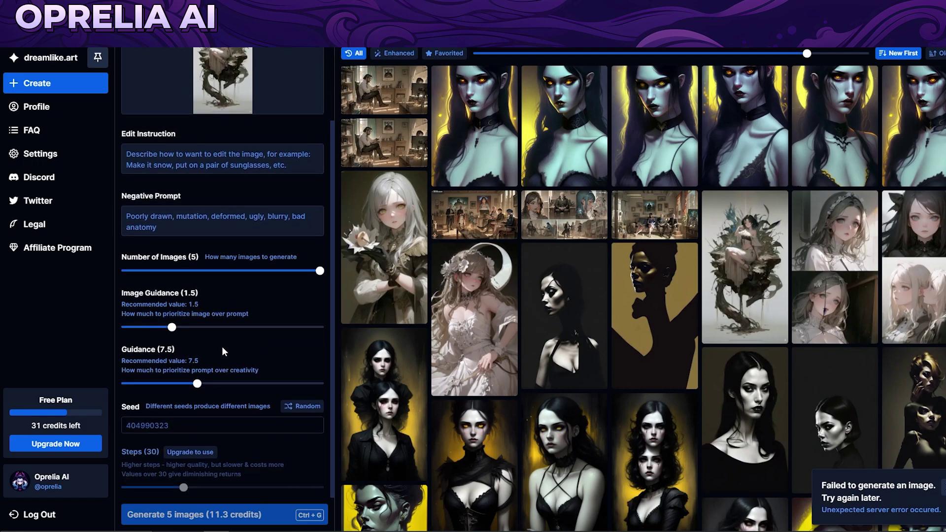
{"action": "left_click_drag", "start_coordinate": [181, 331], "coordinate": [331, 335]}
{"action": "left_click_drag", "start_coordinate": [197, 383], "coordinate": [322, 384]}
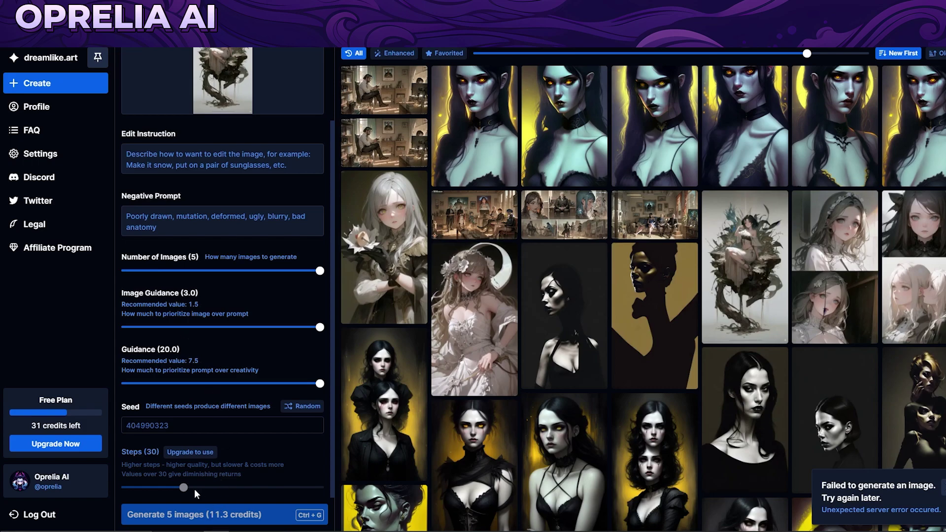
- Return to the Generate tool, upload the glowing-eyed cyborg picture as the second initial image, and generate five Kandinsky 2.1 blends
{"action": "scroll", "coordinate": [220, 279], "scroll_direction": "up", "scroll_amount": 2}
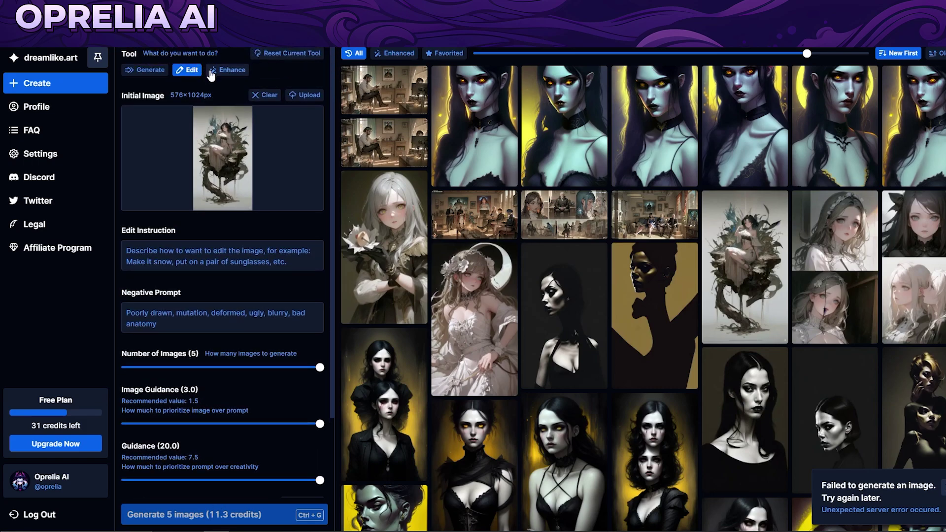
{"action": "left_click", "coordinate": [148, 70]}
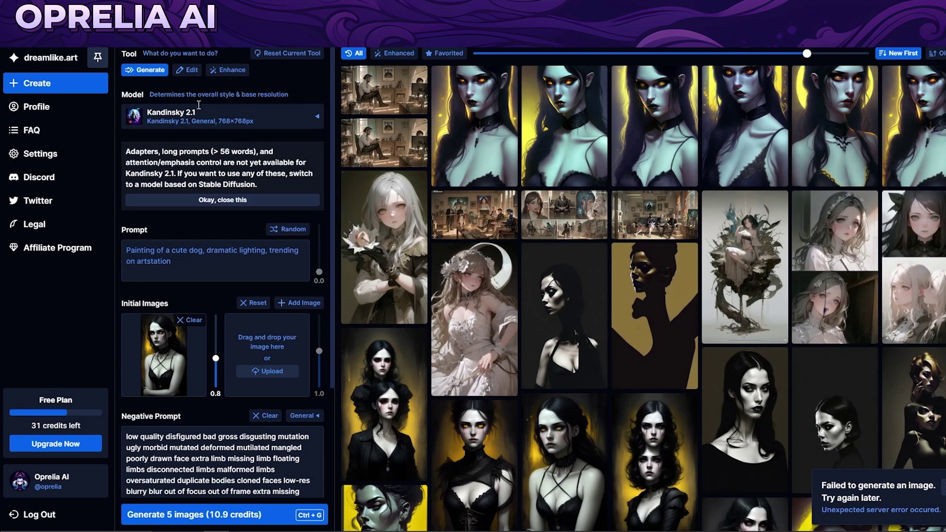
{"action": "left_click", "coordinate": [274, 372]}
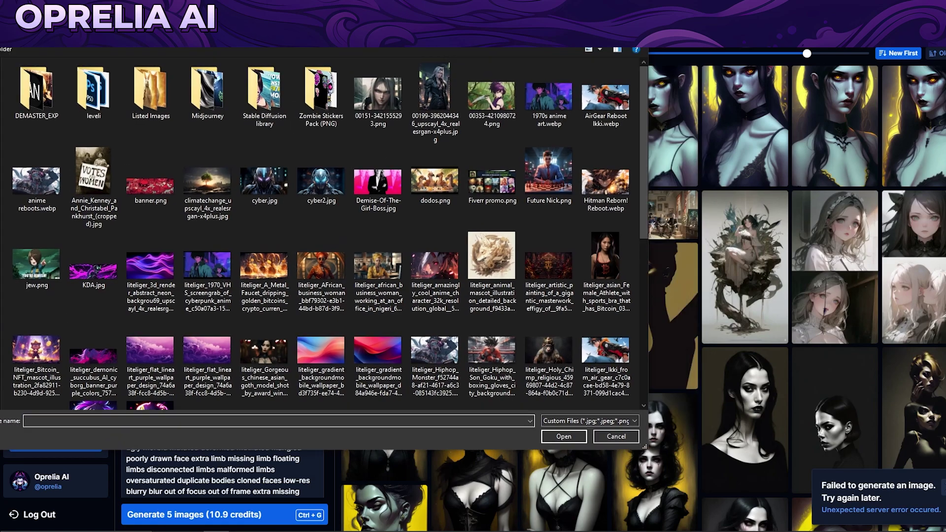
{"action": "key", "text": "Escape"}
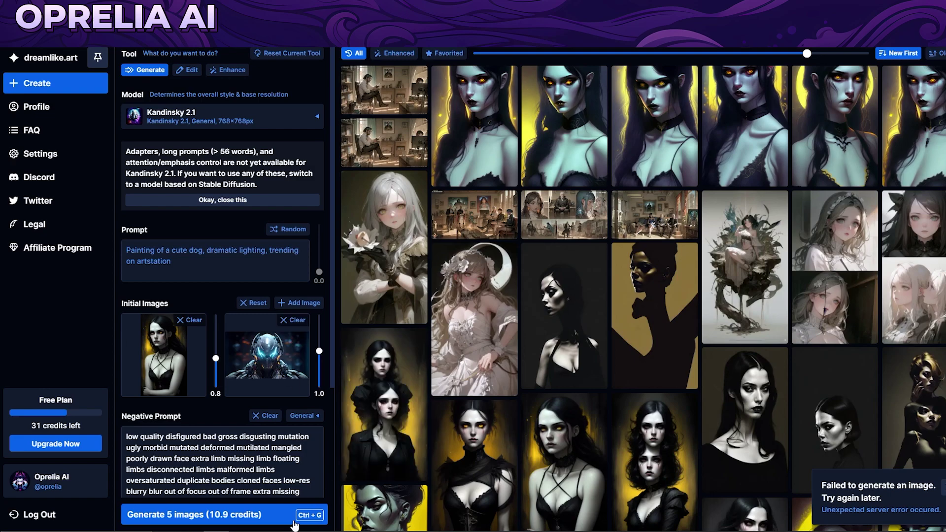
{"action": "left_click", "coordinate": [233, 514]}
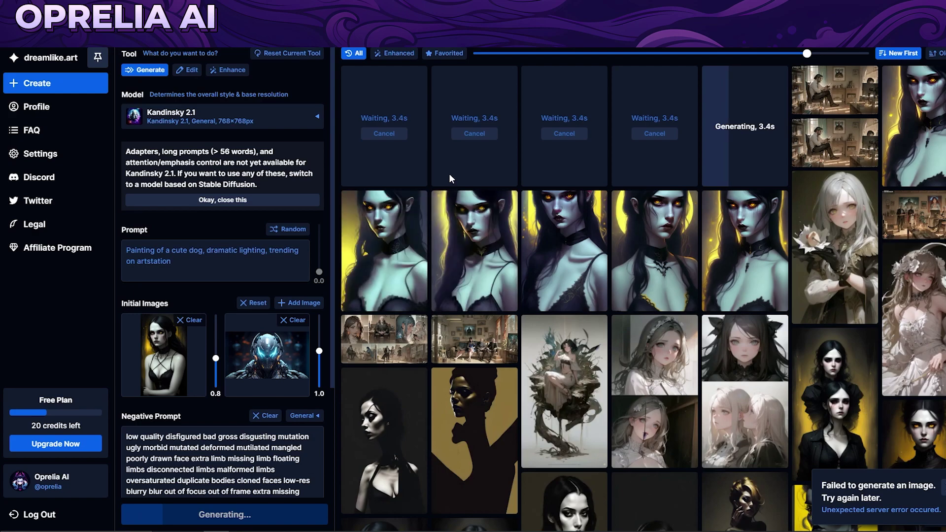
- View the first two cyborg-woman blends enlarged and look over the initial images and generation settings
{"action": "scroll", "coordinate": [300, 334], "scroll_direction": "down", "scroll_amount": 3}
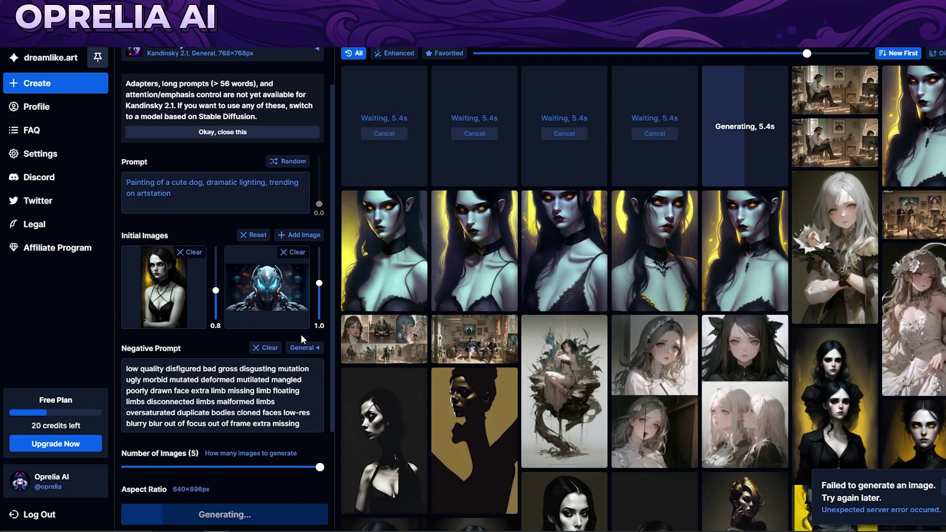
{"action": "scroll", "coordinate": [302, 336], "scroll_direction": "up", "scroll_amount": 3}
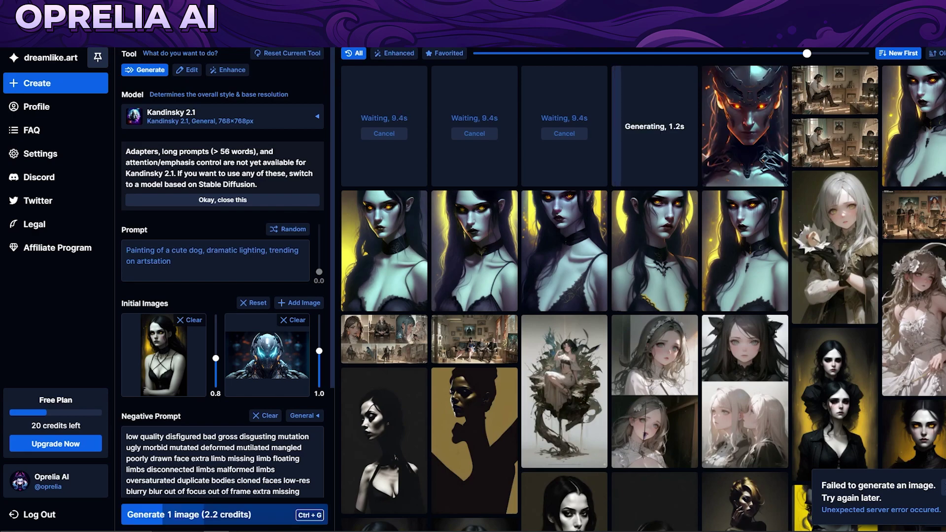
{"action": "left_click", "coordinate": [743, 112]}
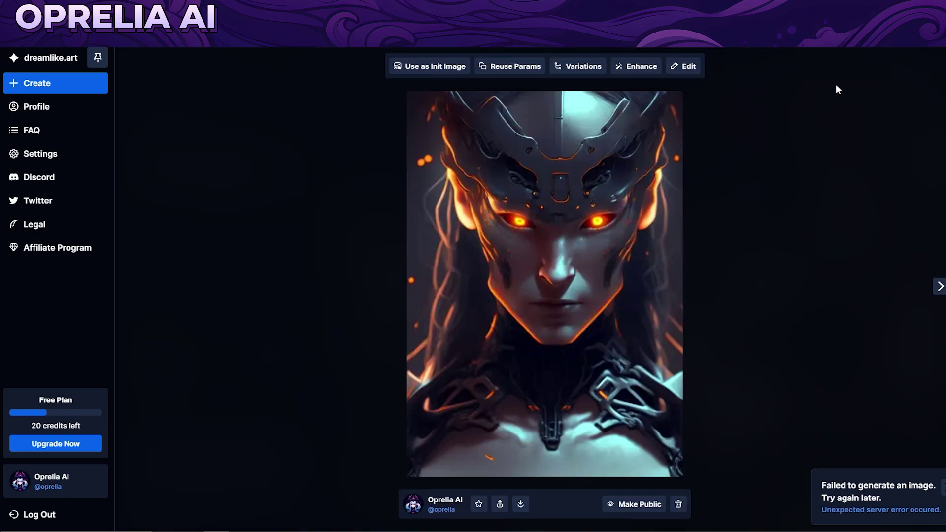
{"action": "left_click", "coordinate": [723, 187]}
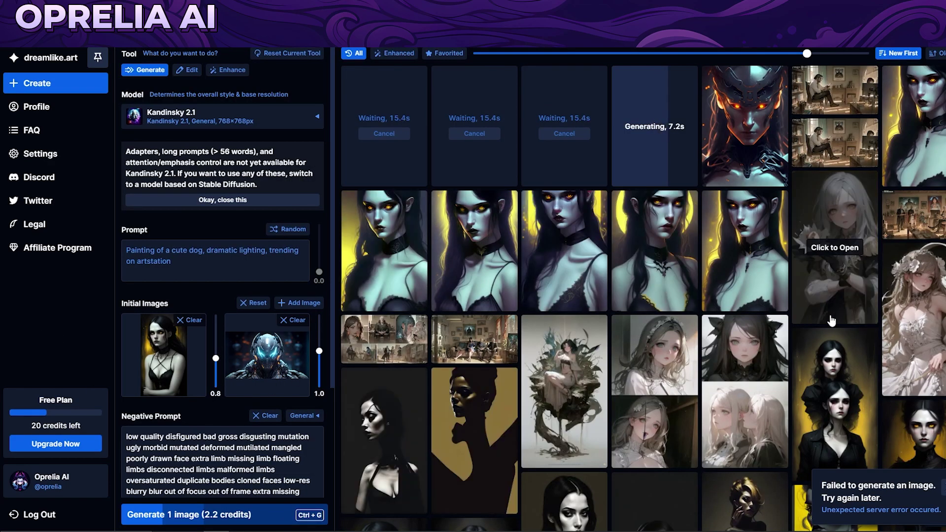
{"action": "left_click", "coordinate": [657, 134]}
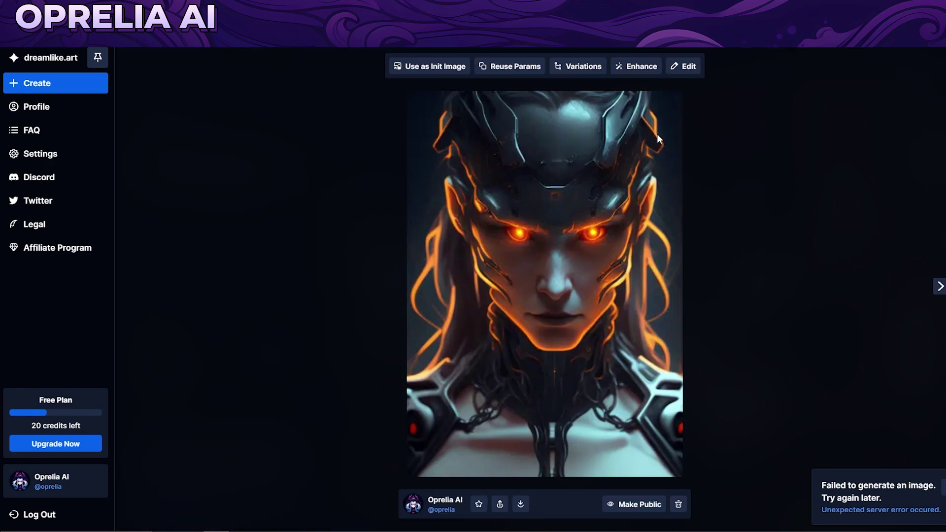
{"action": "left_click", "coordinate": [687, 244]}
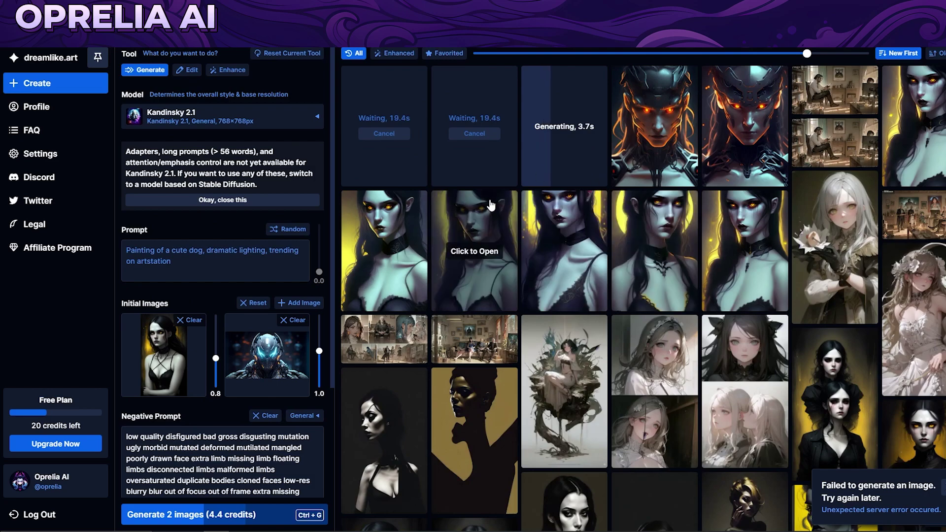
{"action": "scroll", "coordinate": [222, 330], "scroll_direction": "down", "scroll_amount": 2}
{"action": "scroll", "coordinate": [228, 342], "scroll_direction": "down", "scroll_amount": 1}
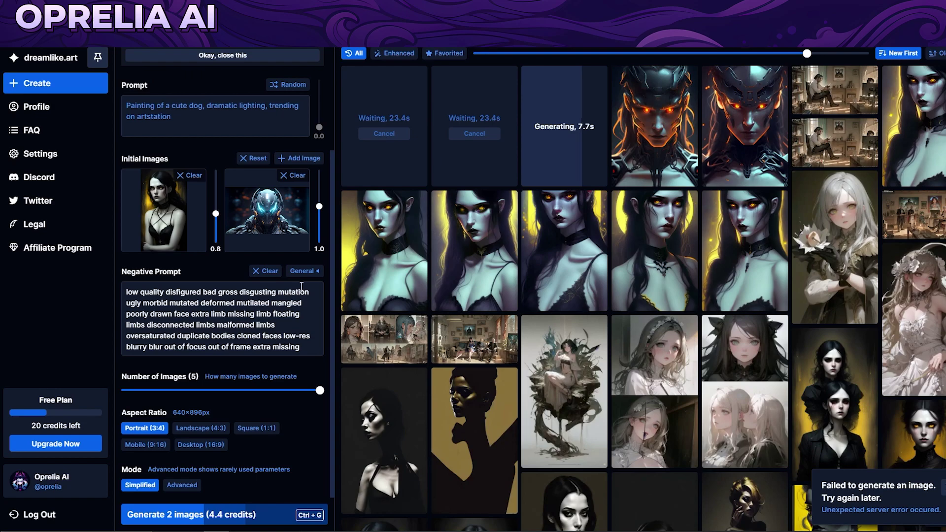
{"action": "scroll", "coordinate": [222, 320], "scroll_direction": "up", "scroll_amount": 3}
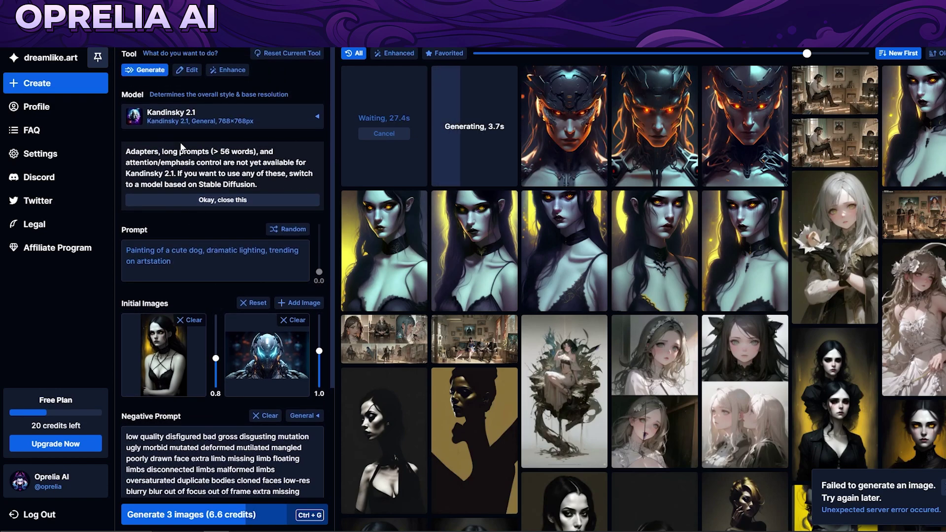
- Switch the model to Dreamlike Diffusion 1.0, fill in a random prompt, and generate five portrait images
{"action": "left_click", "coordinate": [318, 118]}
{"action": "scroll", "coordinate": [494, 304], "scroll_direction": "down", "scroll_amount": 8}
{"action": "scroll", "coordinate": [494, 305], "scroll_direction": "down", "scroll_amount": 6}
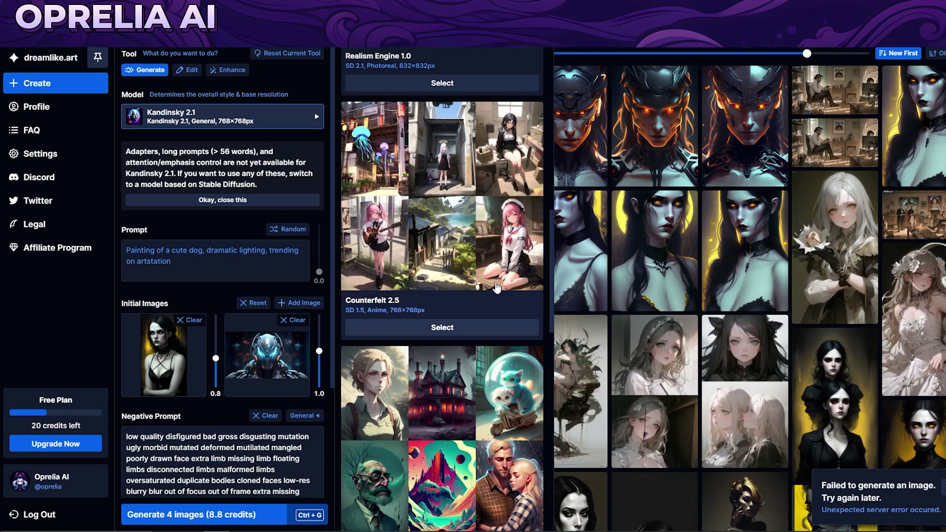
{"action": "left_click", "coordinate": [471, 333]}
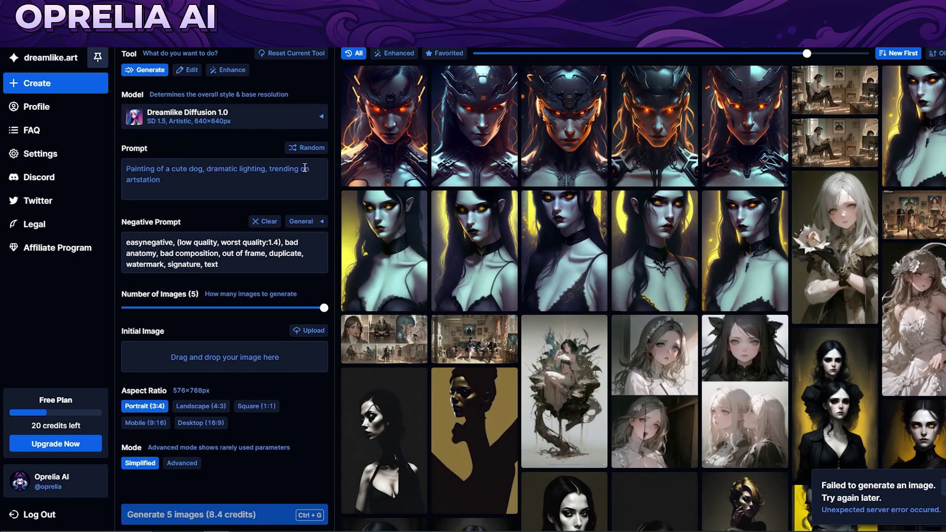
{"action": "left_click", "coordinate": [307, 148]}
{"action": "left_click", "coordinate": [303, 148]}
{"action": "key", "text": "ctrl+g"}
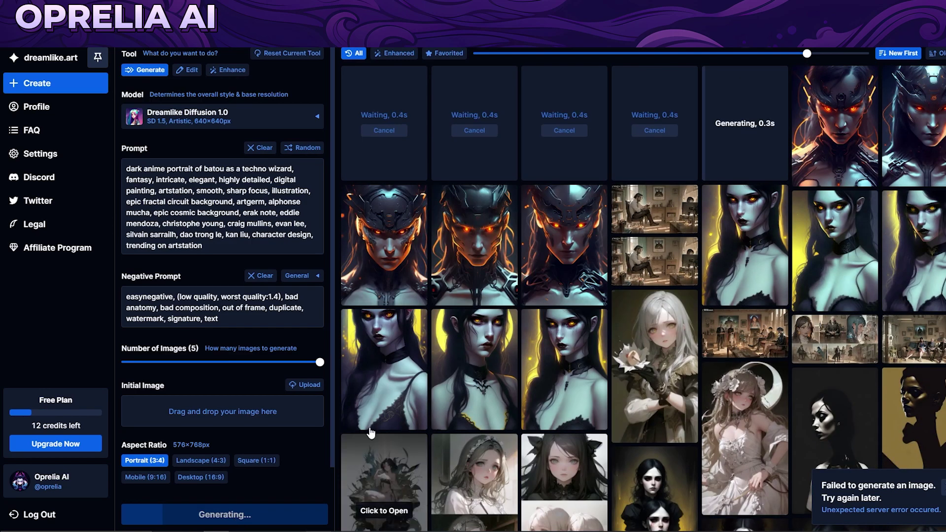
- Browse the generated red-eyed cyborg portraits at enlarged size to compare the blends
{"action": "left_click", "coordinate": [817, 177]}
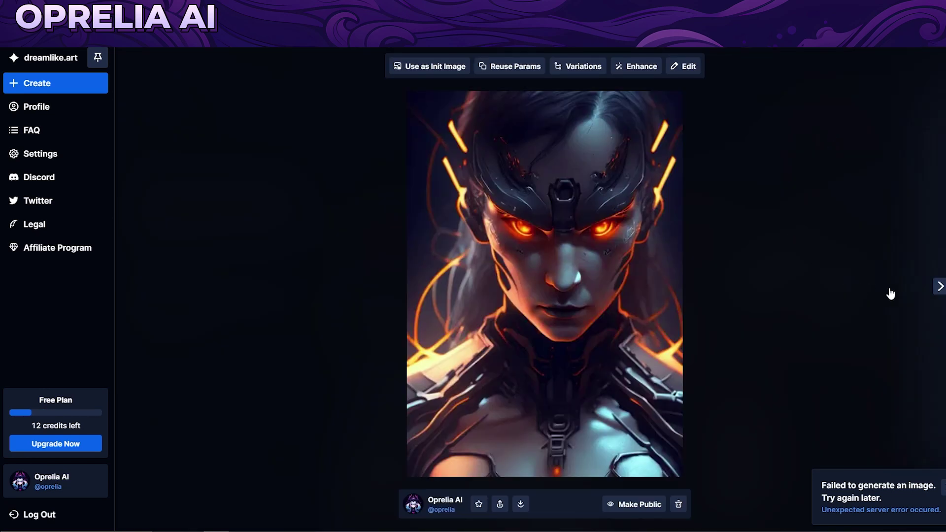
{"action": "key", "text": "Right"}
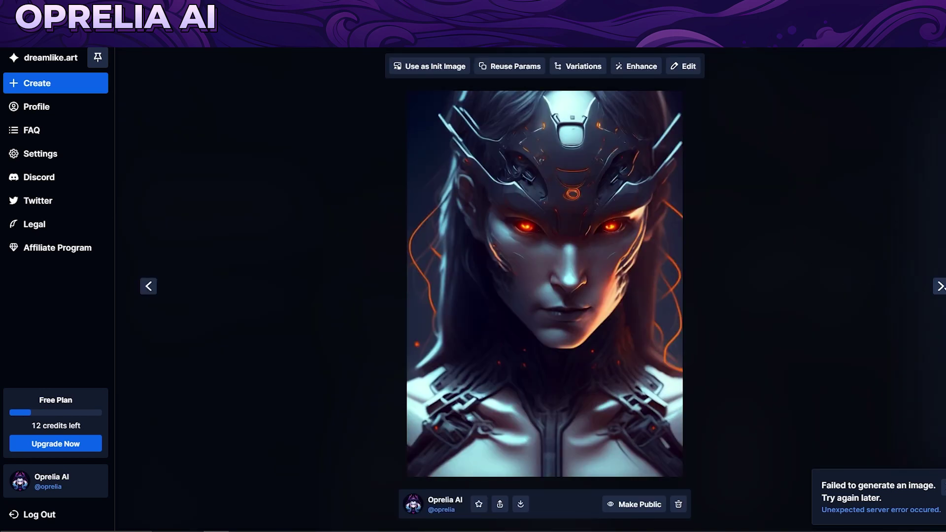
{"action": "key", "text": "Right"}
{"action": "key", "text": "Right"}
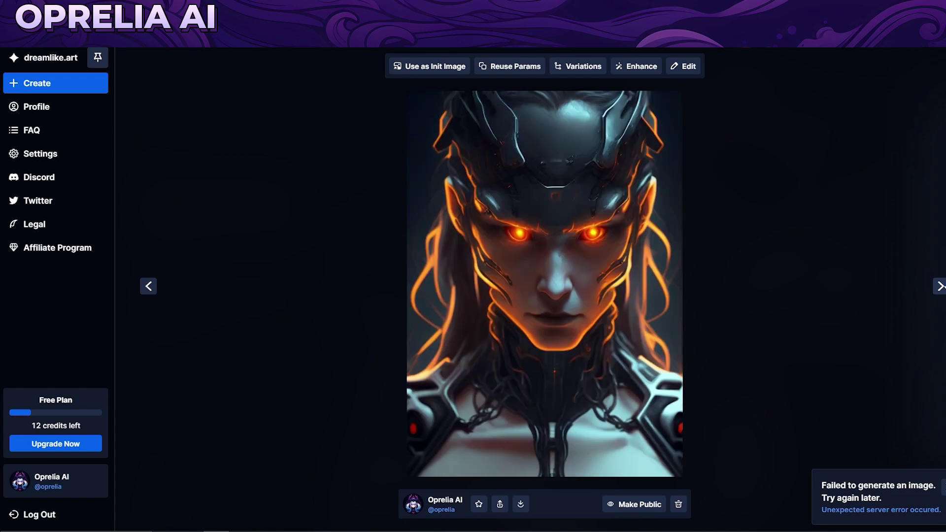
{"action": "key", "text": "Right"}
{"action": "left_click", "coordinate": [153, 292]}
{"action": "left_click", "coordinate": [153, 292]}
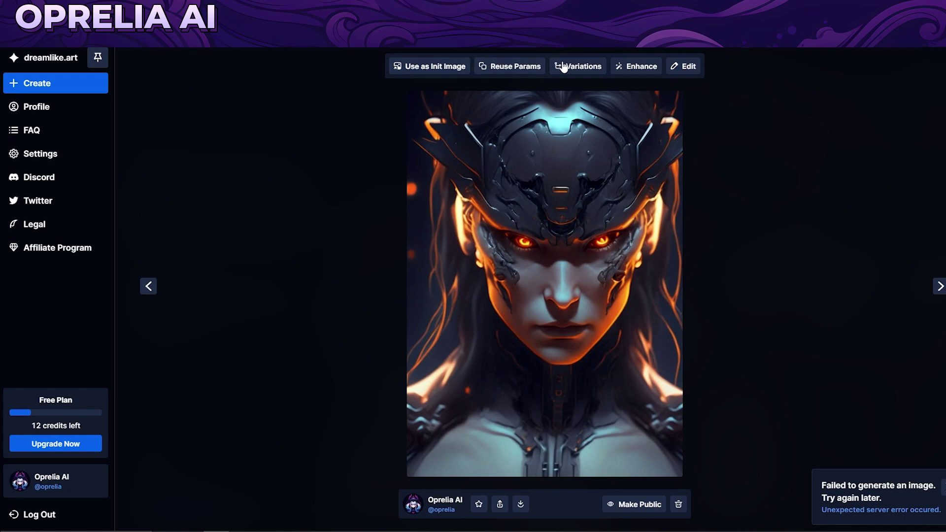
- Load the enlarged orange-eyed cyborg portrait into the Edit tool and look over its edit settings
{"action": "left_click", "coordinate": [680, 68]}
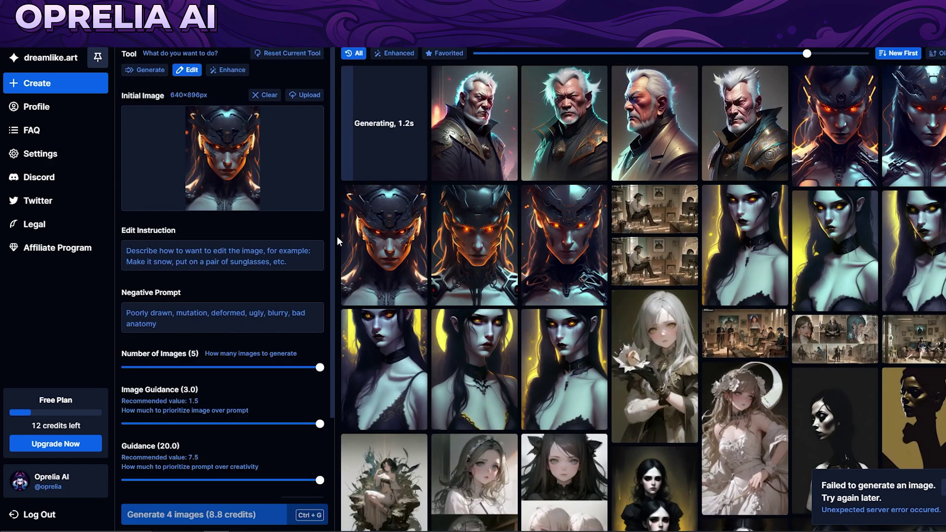
{"action": "scroll", "coordinate": [301, 273], "scroll_direction": "down", "scroll_amount": 2}
{"action": "scroll", "coordinate": [301, 276], "scroll_direction": "up", "scroll_amount": 2}
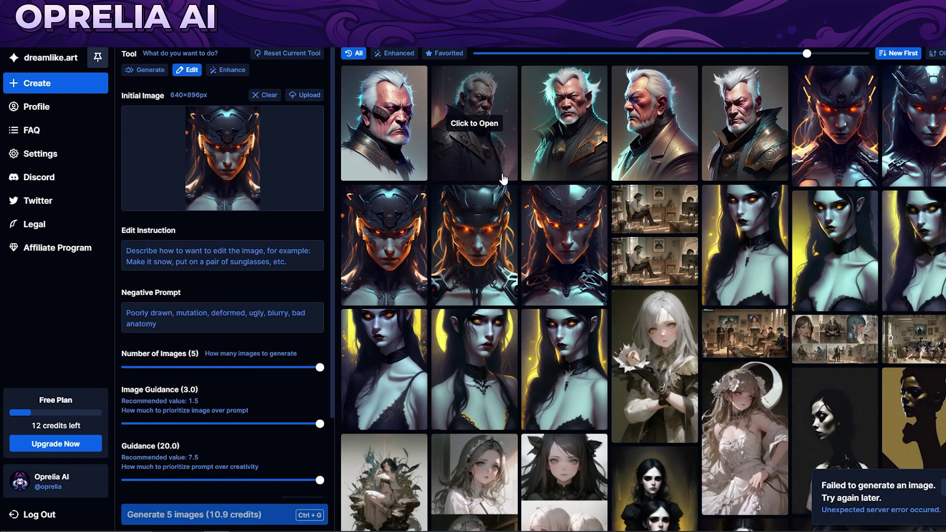
- Examine the generated white-haired techno wizard portraits one after another at enlarged size
{"action": "left_click", "coordinate": [739, 167]}
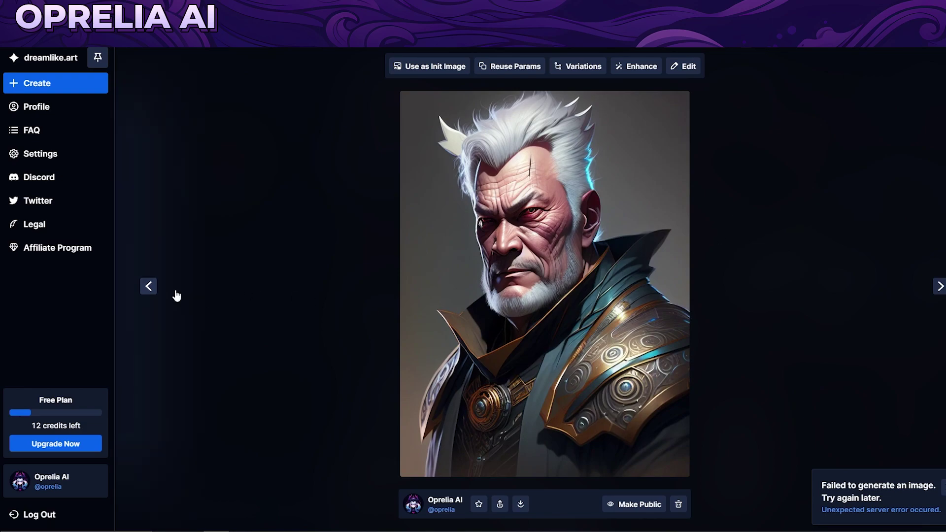
{"action": "left_click", "coordinate": [152, 286]}
{"action": "left_click", "coordinate": [154, 286]}
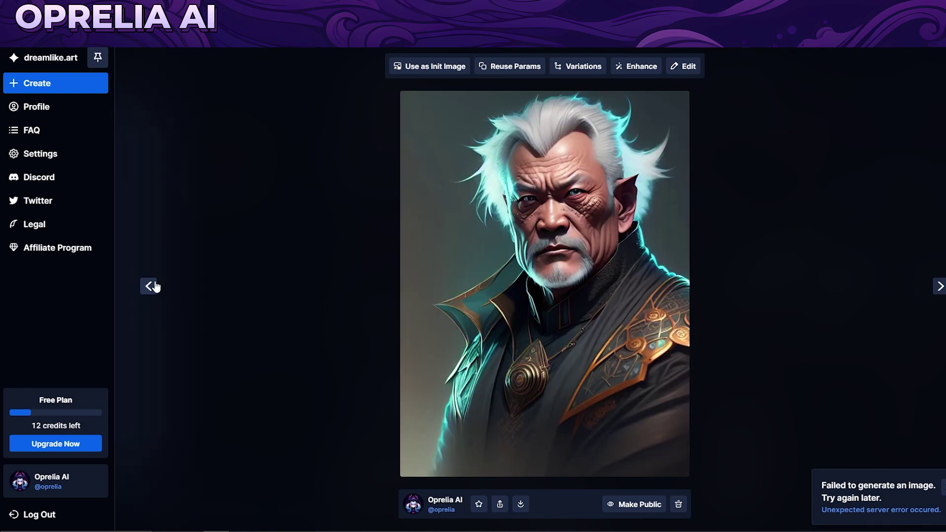
{"action": "left_click", "coordinate": [155, 286]}
{"action": "left_click", "coordinate": [155, 286]}
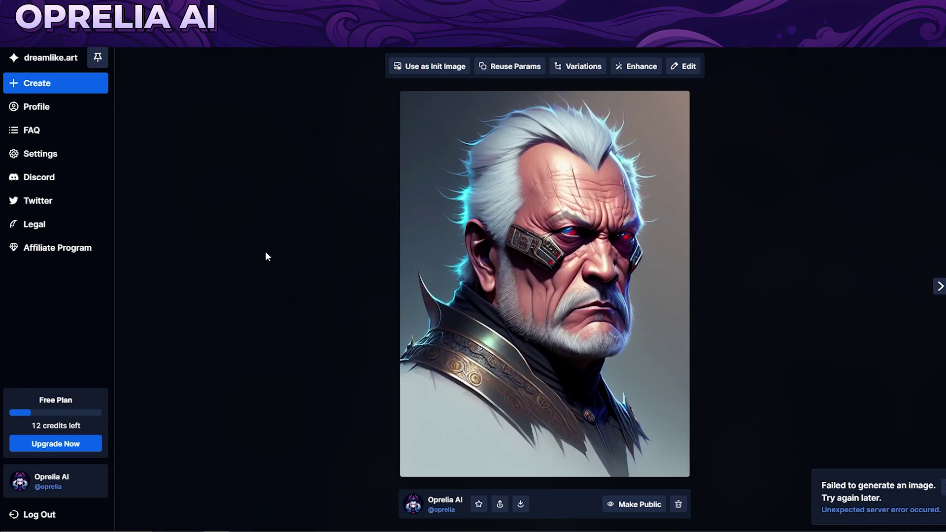
{"action": "left_click", "coordinate": [264, 253]}
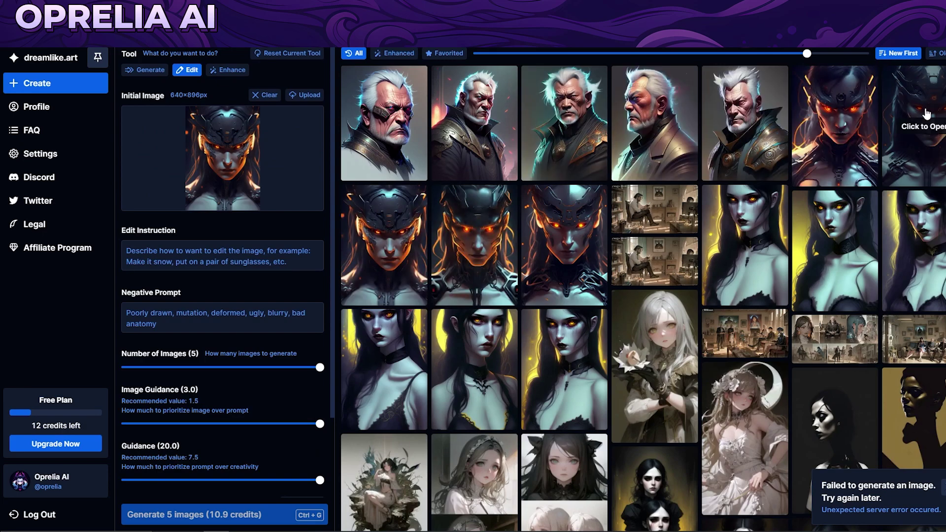
- Enhance the dark-blue cyborg portrait with 4x upscaling and Fix Faces, and view the result enlarged
{"action": "left_click", "coordinate": [916, 148]}
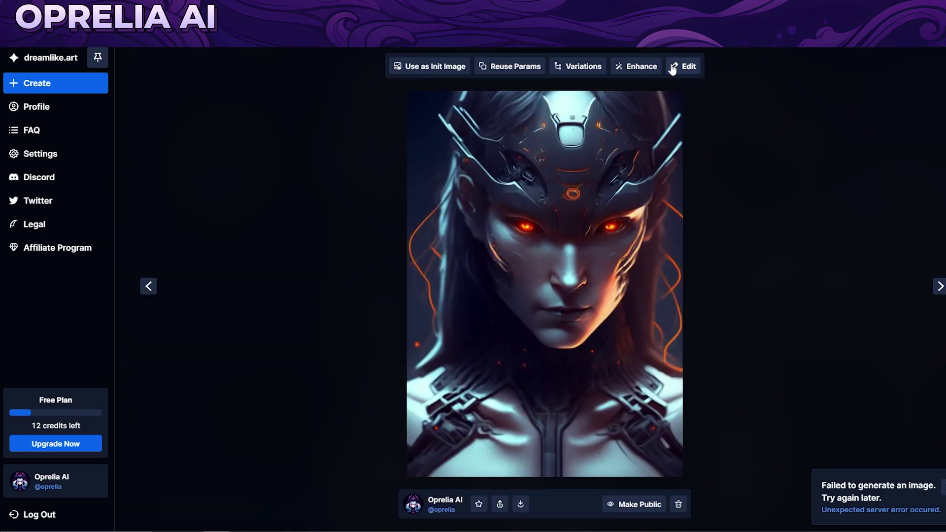
{"action": "left_click", "coordinate": [640, 66]}
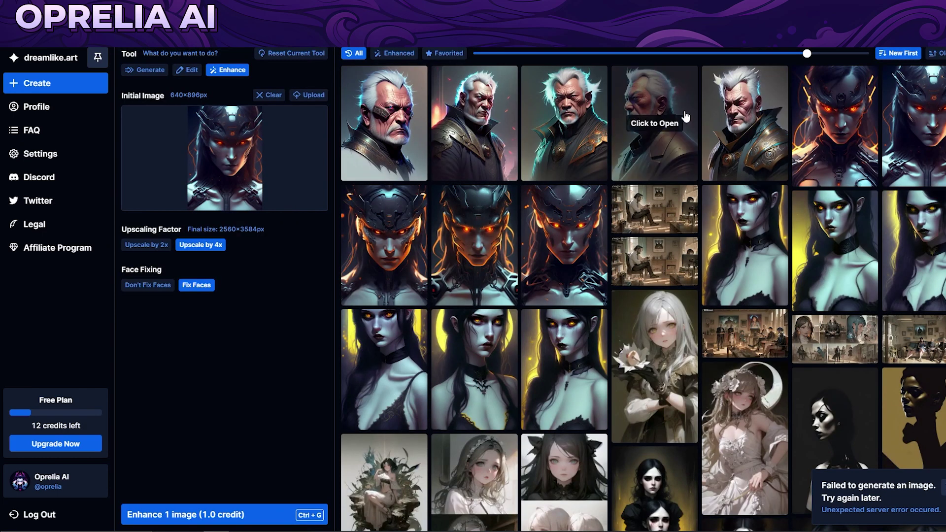
{"action": "left_click", "coordinate": [280, 519]}
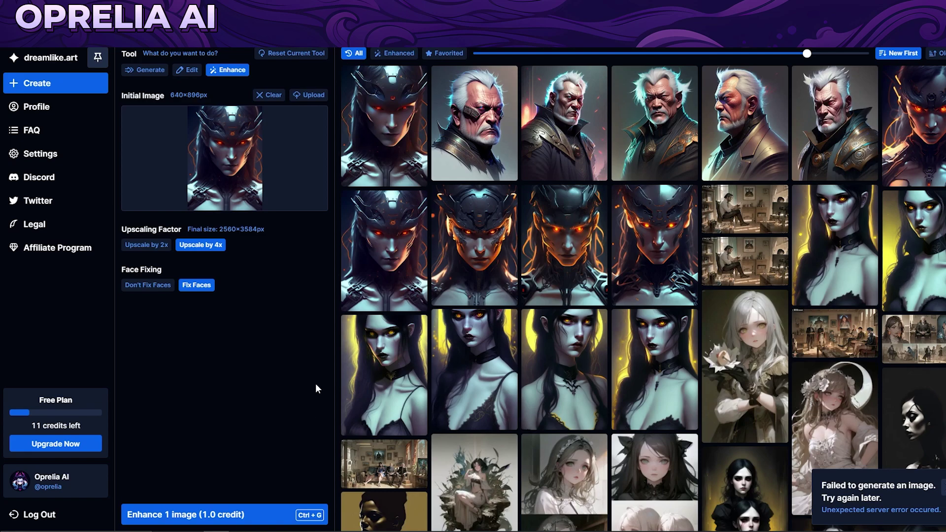
{"action": "left_click", "coordinate": [380, 127]}
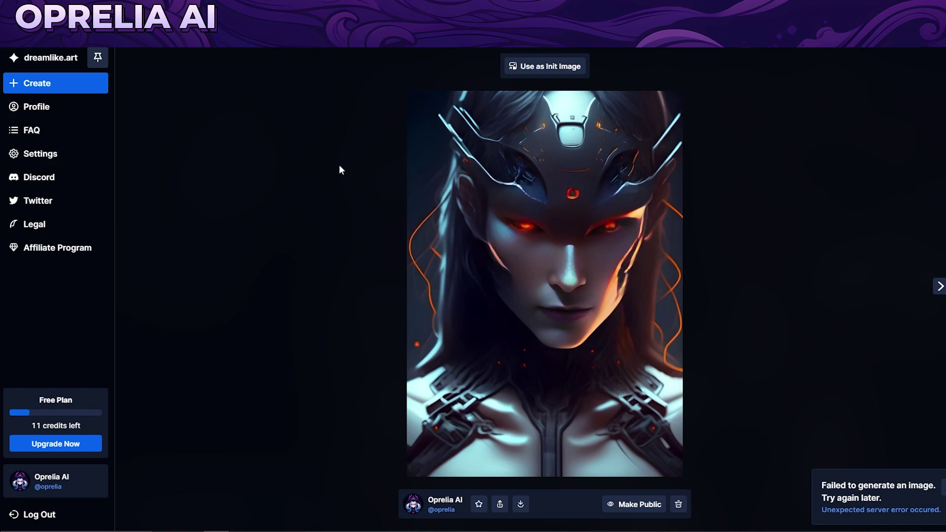
{"action": "left_click", "coordinate": [277, 178]}
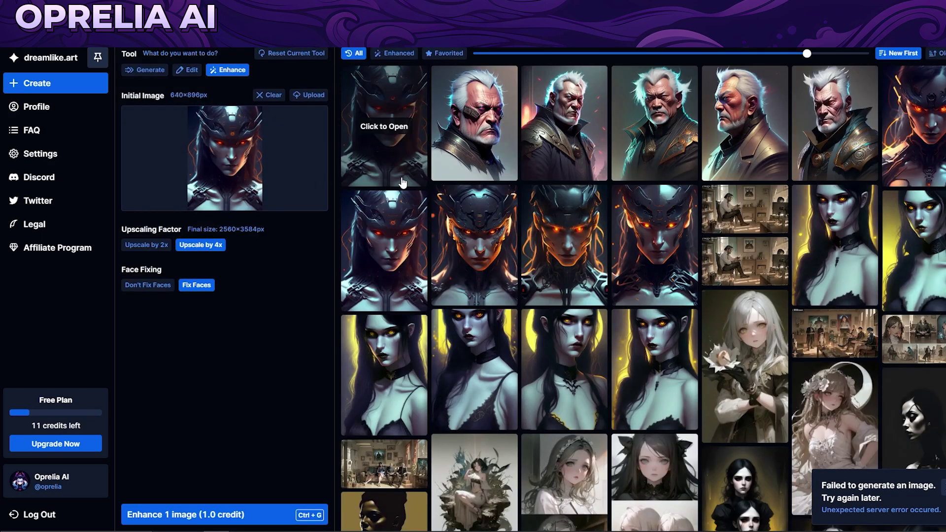
- Enhance the same cyborg portrait by 4x with Don't Fix Faces, and view the result enlarged
{"action": "left_click", "coordinate": [148, 285]}
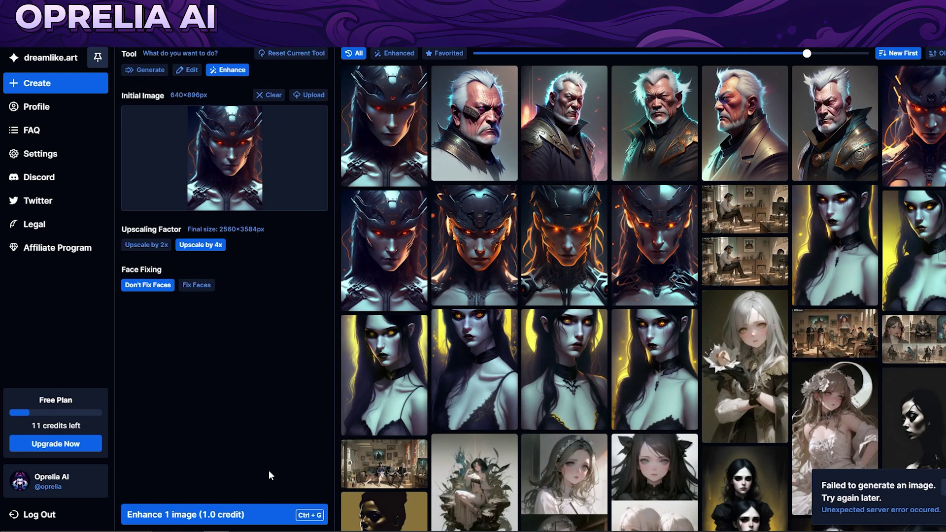
{"action": "left_click", "coordinate": [276, 515]}
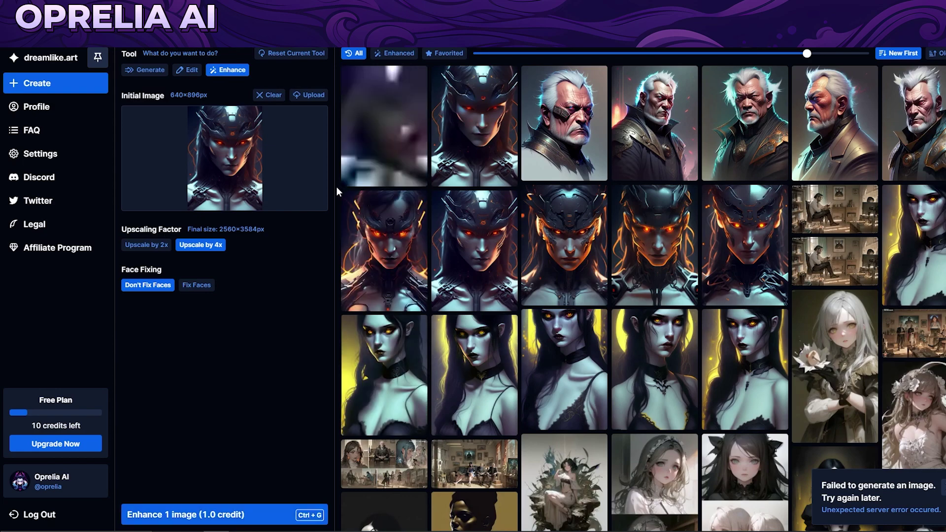
{"action": "left_click", "coordinate": [372, 177]}
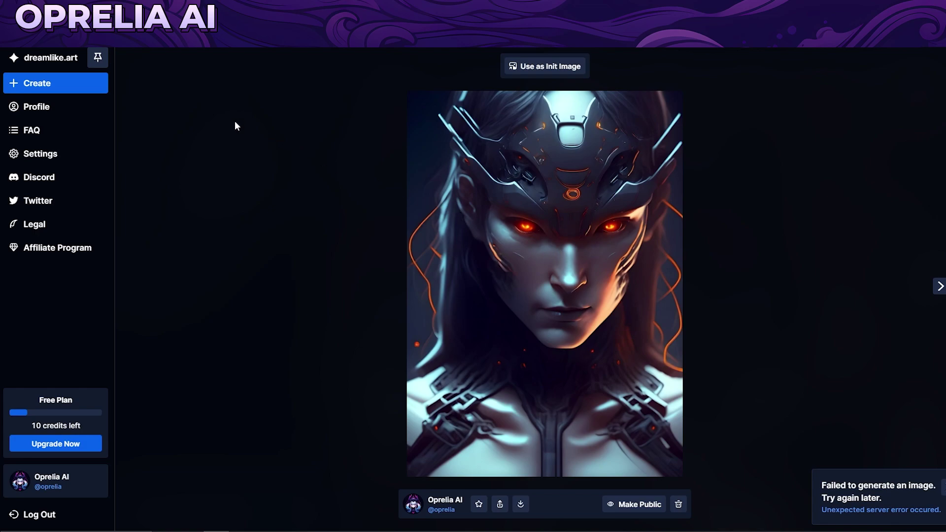
- Go to the dreamlike.art home page
{"action": "left_click", "coordinate": [51, 58]}
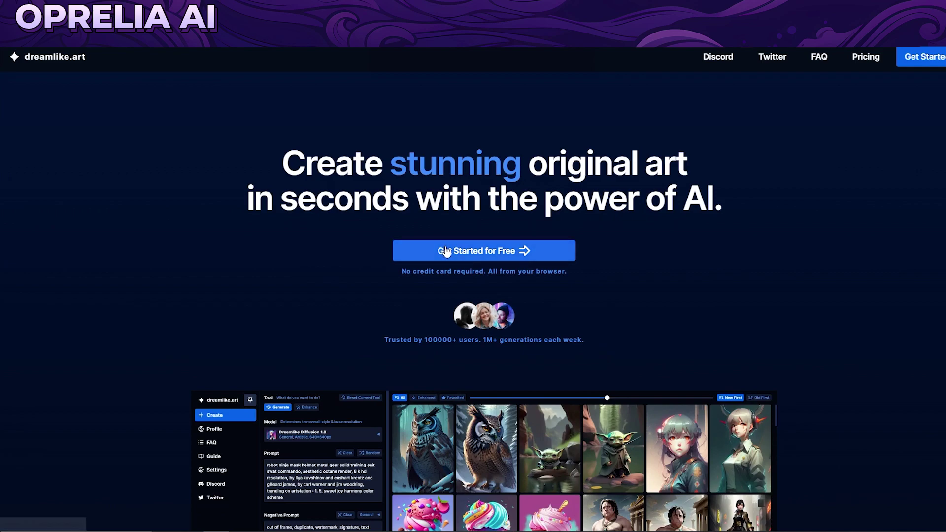
- Open the image creation page and review the prompt, initial image, negative prompt and aspect ratio settings
{"action": "left_click", "coordinate": [445, 252]}
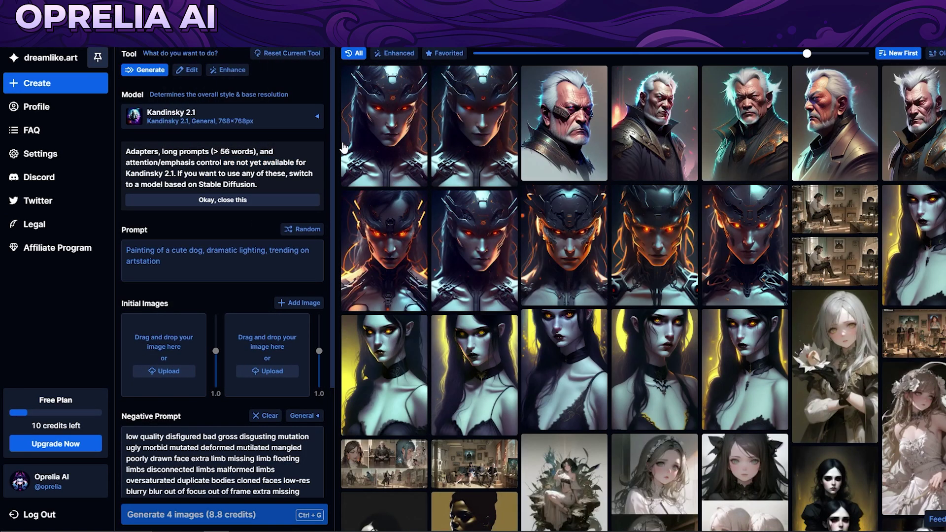
{"action": "scroll", "coordinate": [210, 265], "scroll_direction": "down", "scroll_amount": 2}
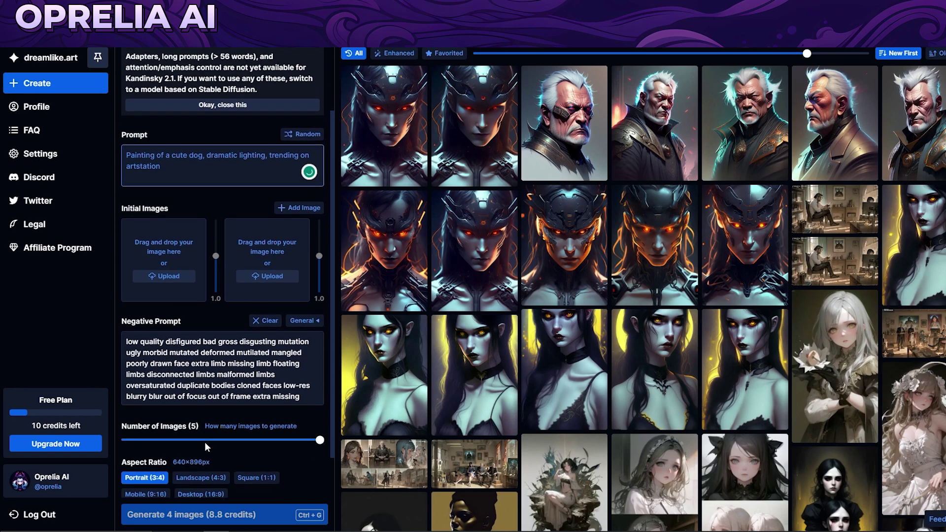
{"action": "left_click", "coordinate": [240, 145]}
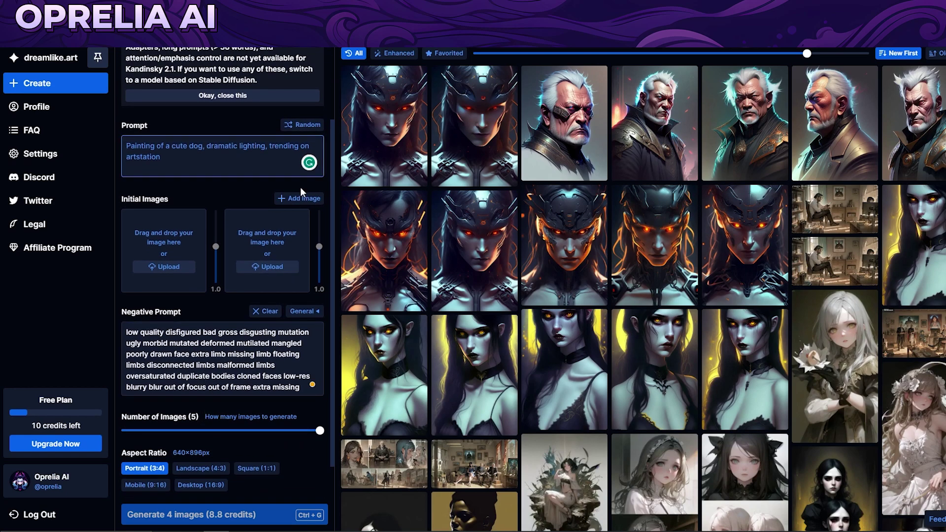
{"action": "scroll", "coordinate": [265, 246], "scroll_direction": "down", "scroll_amount": 1}
{"action": "scroll", "coordinate": [253, 154], "scroll_direction": "up", "scroll_amount": 3}
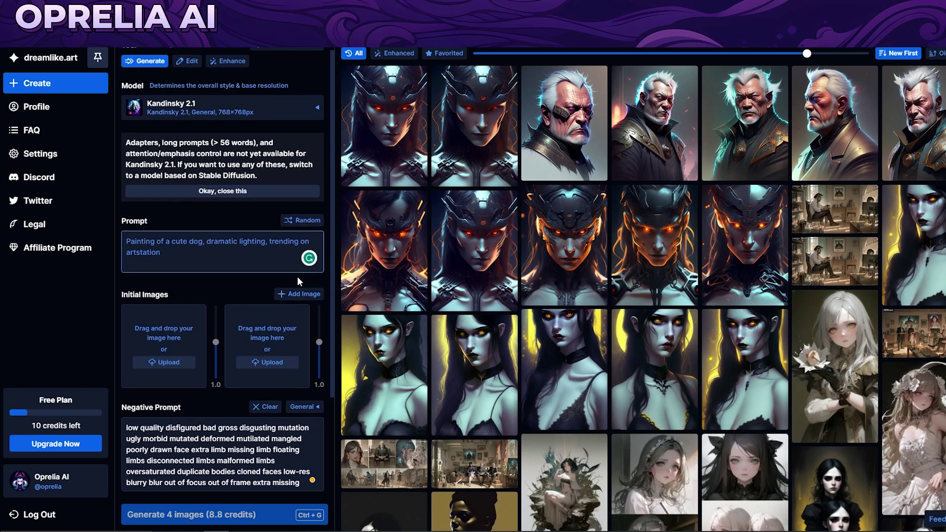
- Browse the available models and select Stable Diffusion 1.5 for generation
{"action": "left_click", "coordinate": [261, 120]}
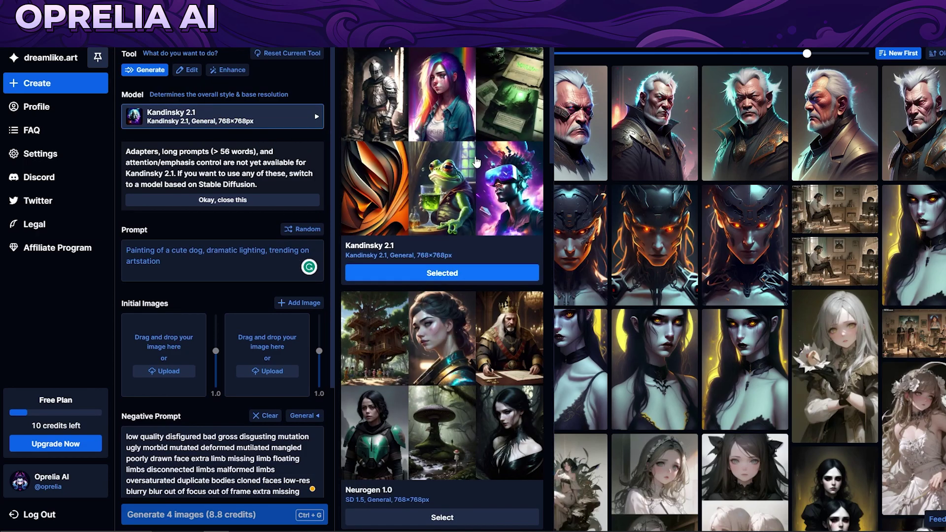
{"action": "scroll", "coordinate": [474, 164], "scroll_direction": "down", "scroll_amount": 2}
{"action": "scroll", "coordinate": [473, 164], "scroll_direction": "down", "scroll_amount": 20}
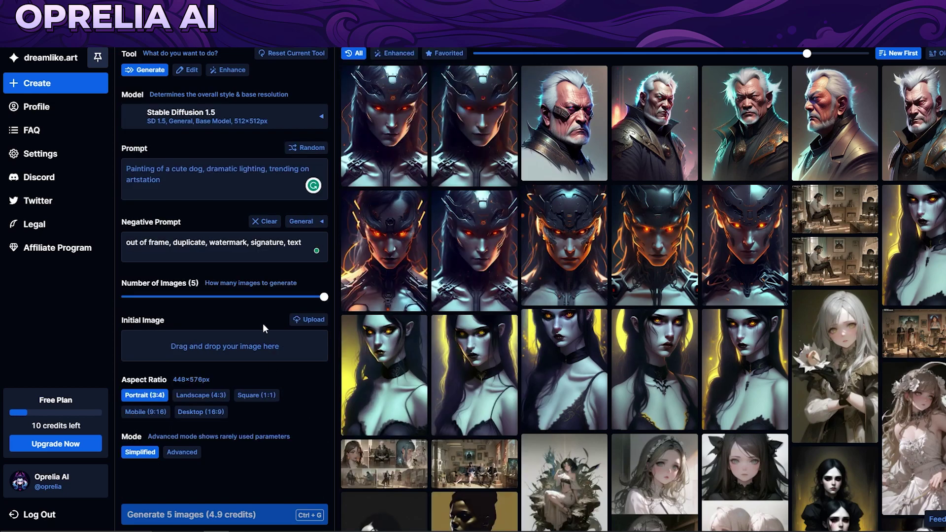
- Fill in a random prompt, set the aspect ratio to Landscape (4:3), and generate 5 images
{"action": "left_click", "coordinate": [292, 152]}
{"action": "left_click", "coordinate": [303, 147]}
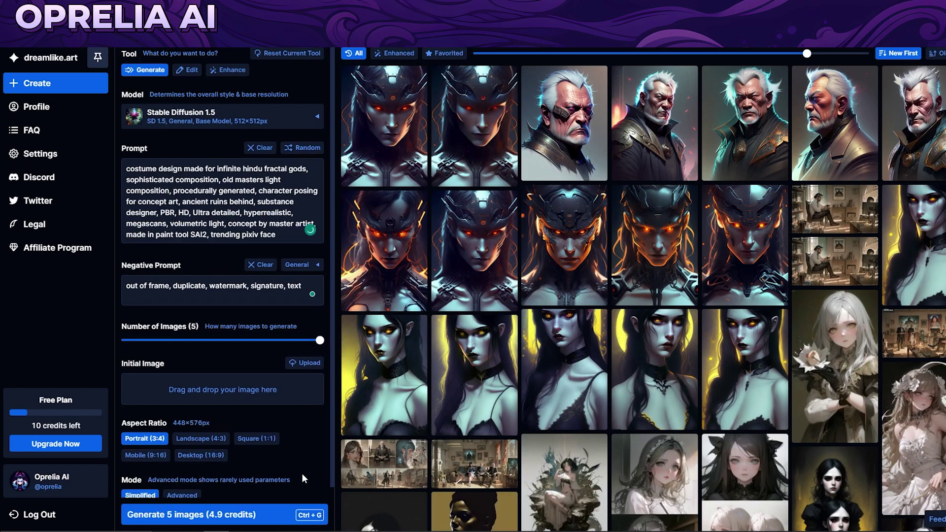
{"action": "left_click", "coordinate": [221, 440]}
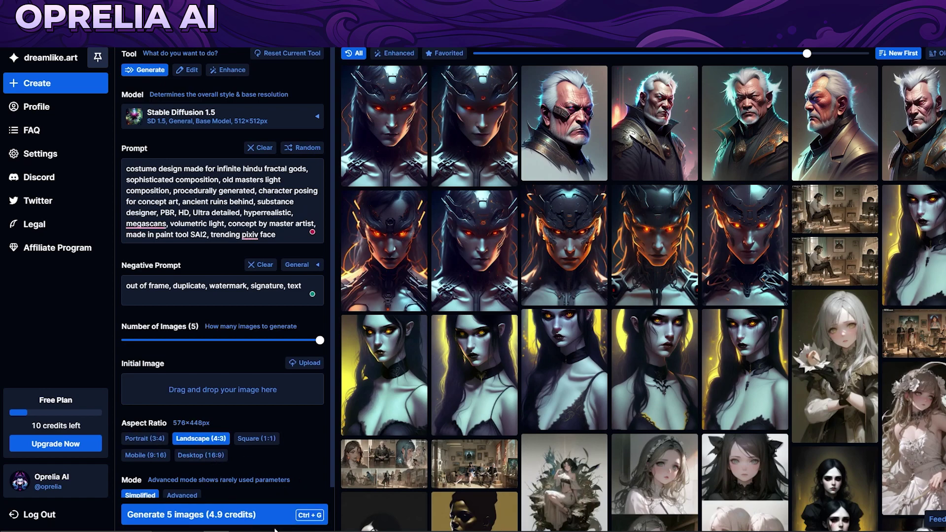
{"action": "key", "text": "ctrl+g"}
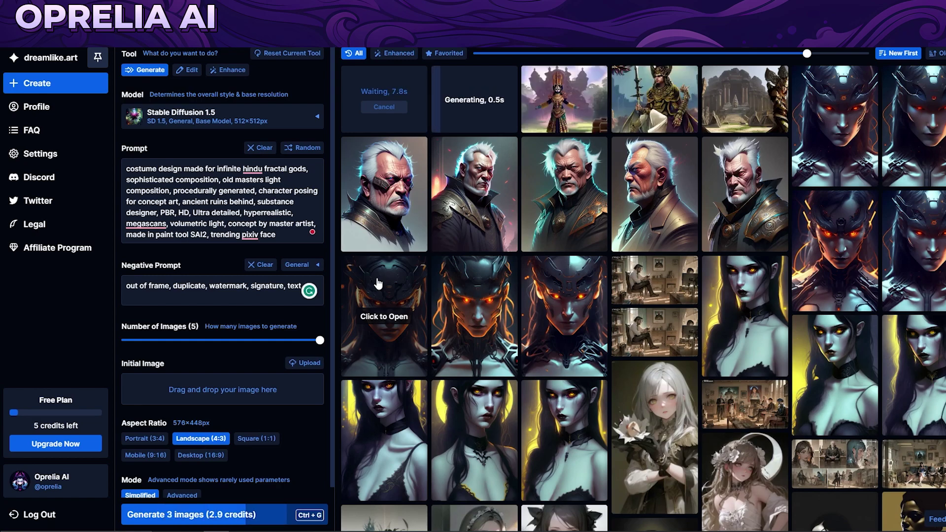
- Examine the newly generated Hindu deity costume images one after another at enlarged size
{"action": "left_click", "coordinate": [738, 96]}
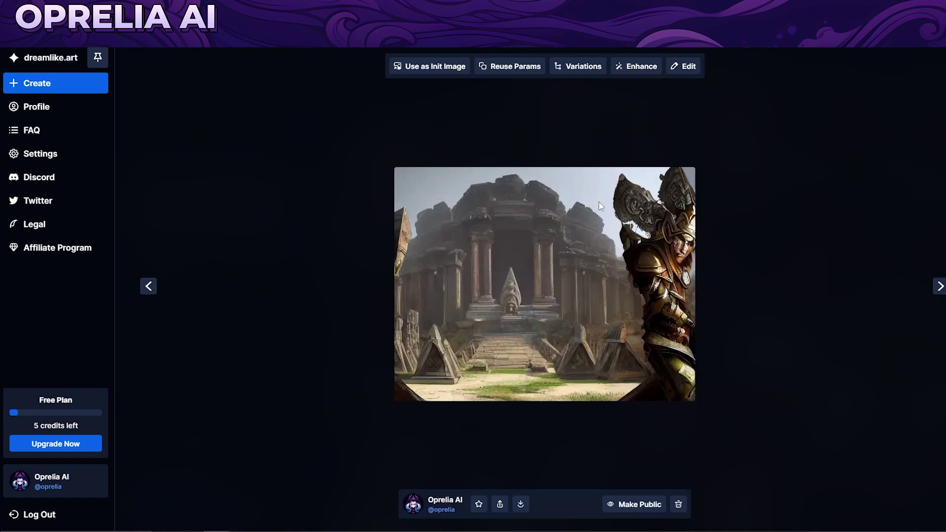
{"action": "left_click", "coordinate": [150, 291]}
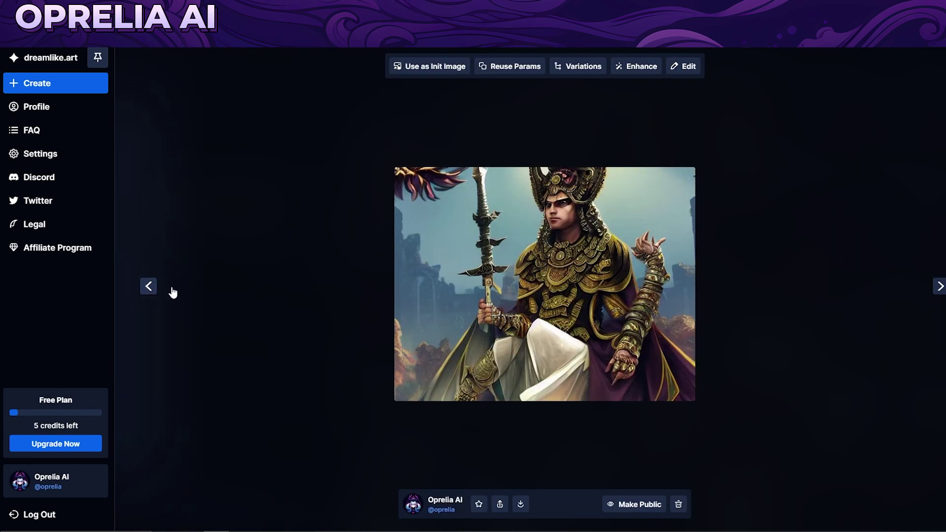
{"action": "left_click", "coordinate": [148, 286]}
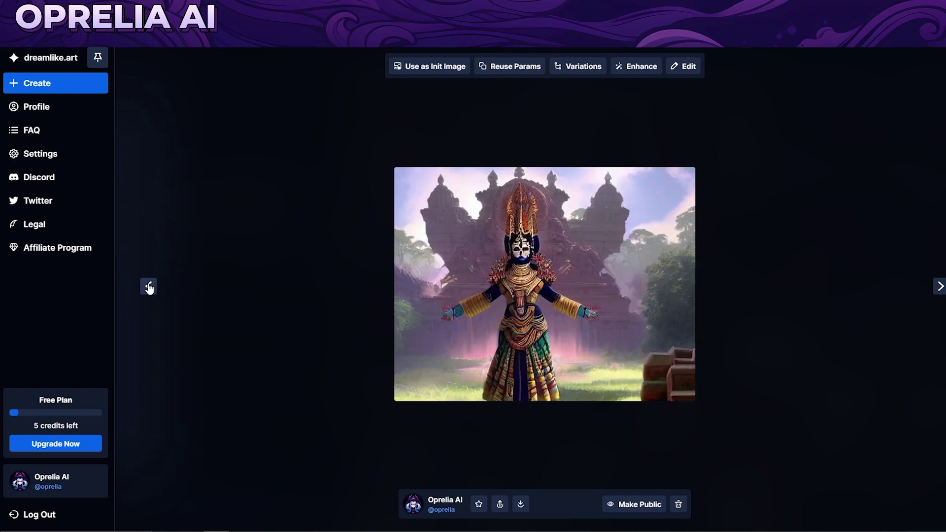
{"action": "left_click", "coordinate": [149, 287]}
{"action": "left_click", "coordinate": [149, 287]}
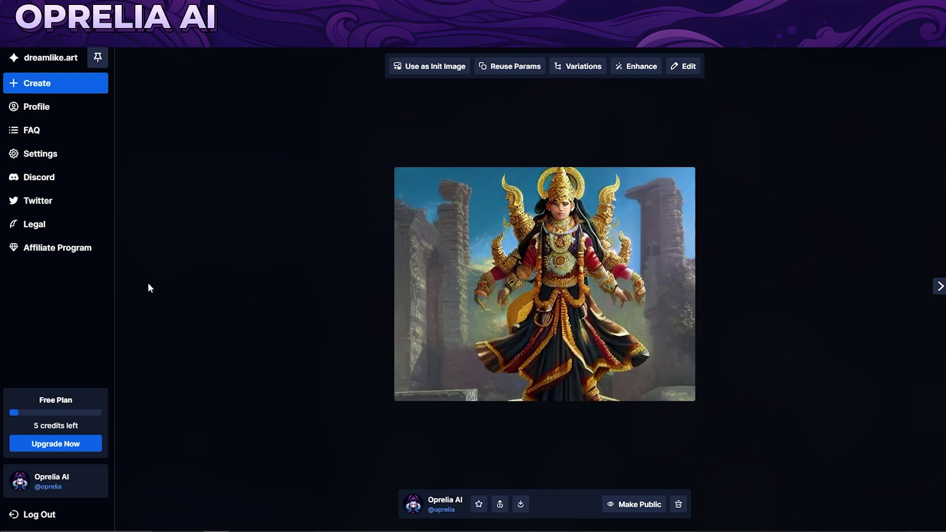
{"action": "left_click", "coordinate": [939, 286]}
{"action": "left_click", "coordinate": [940, 286]}
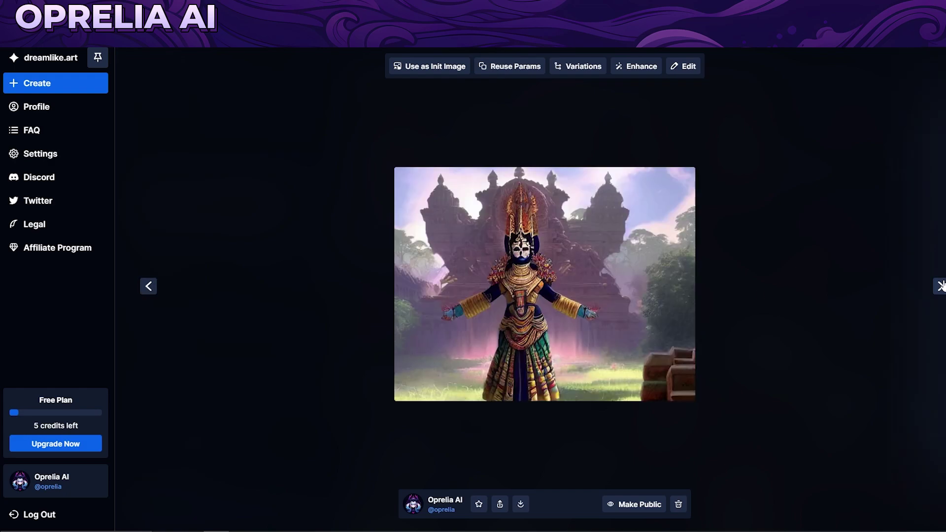
{"action": "left_click", "coordinate": [939, 286]}
{"action": "left_click", "coordinate": [939, 286]}
{"action": "left_click", "coordinate": [940, 287]}
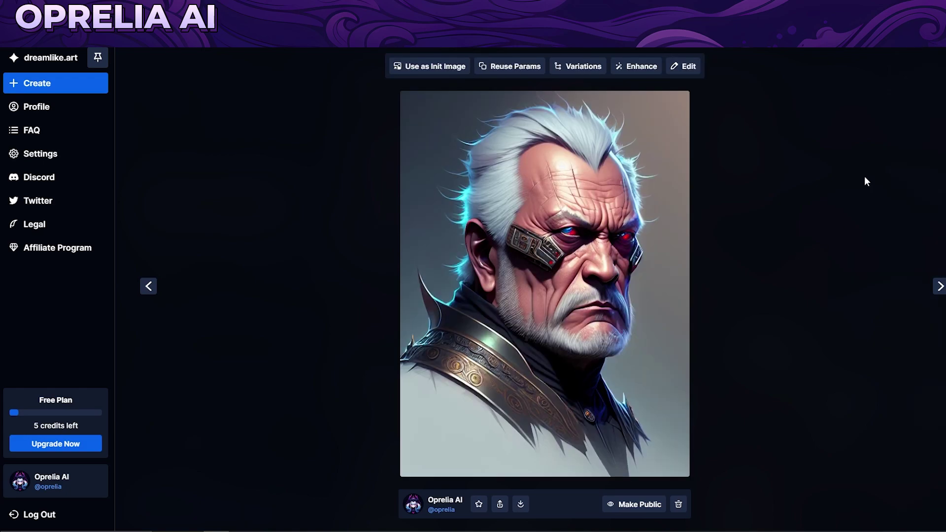
- Look at the profile page, return to the creation page and highlight the negative prompt text
{"action": "left_click", "coordinate": [79, 102]}
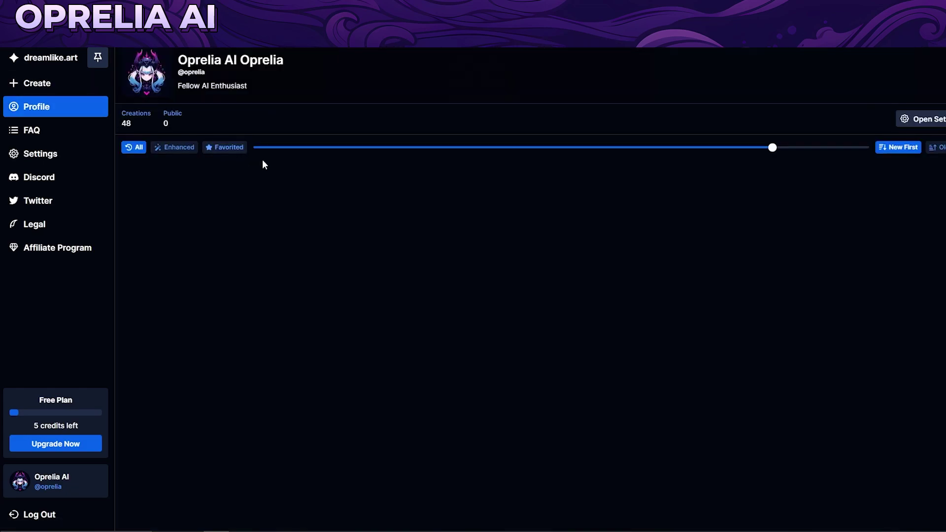
{"action": "left_click", "coordinate": [63, 88]}
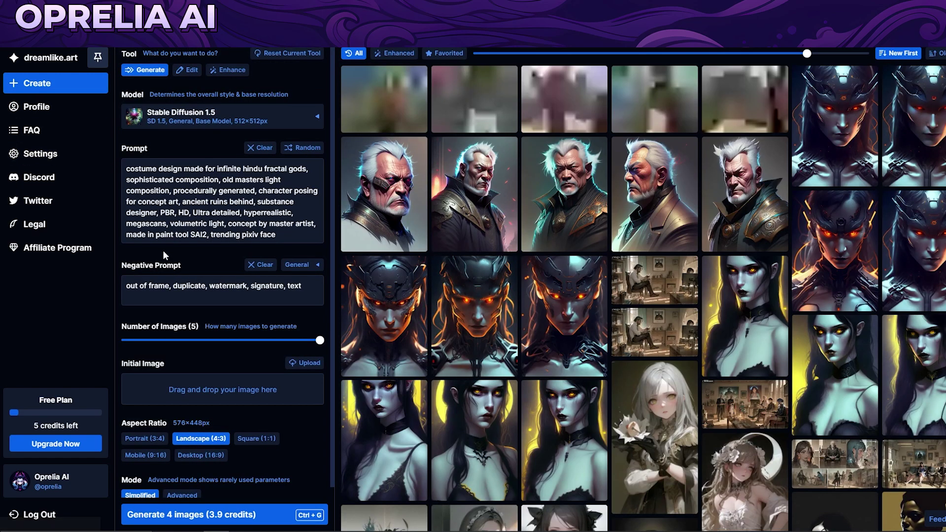
{"action": "triple_click", "coordinate": [187, 285]}
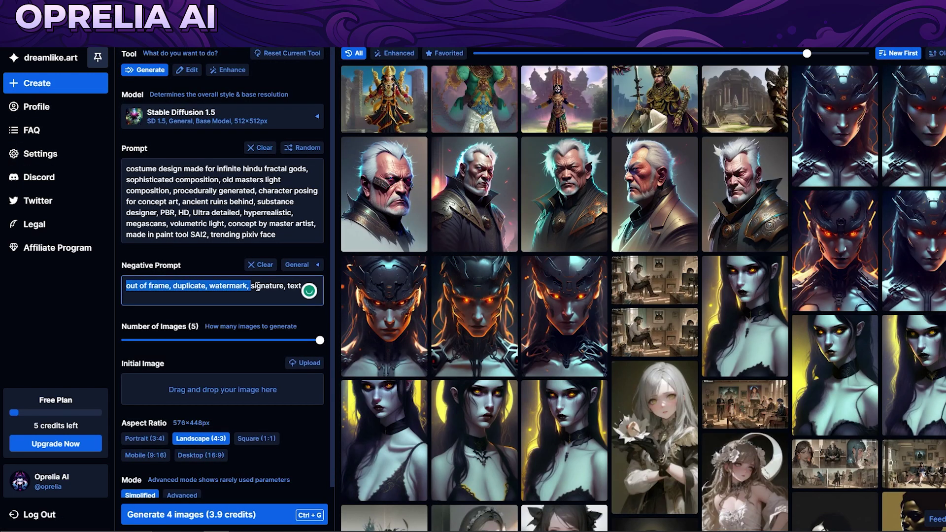